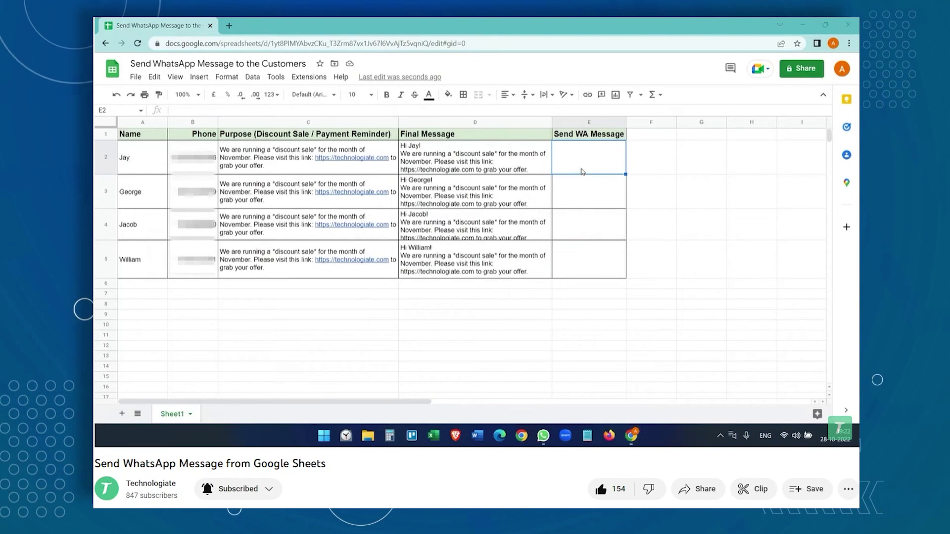
Bring up the 'Send SMS from Google Sheets' file listing customers, amounts, due dates, services and SMS texts.
{"action": "type", "text": "="}
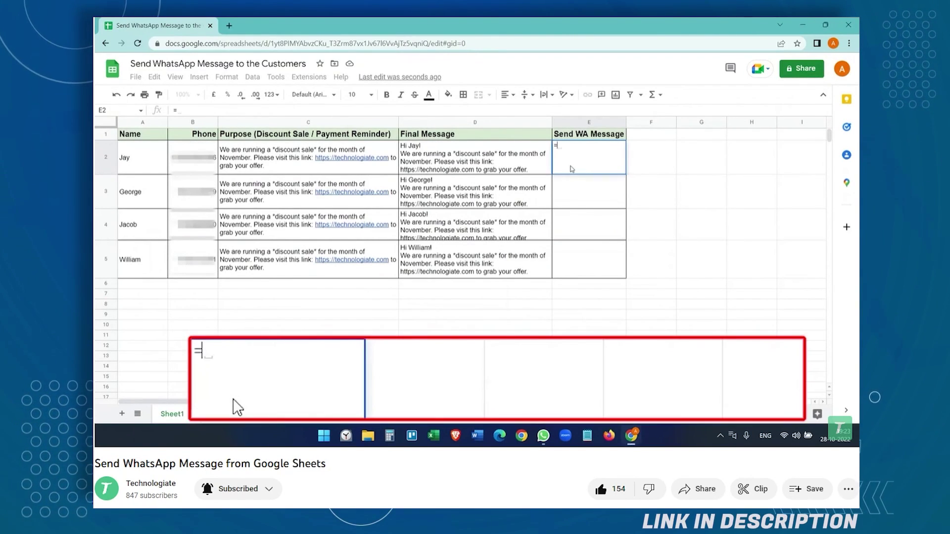
{"action": "type", "text": "hyperlink"}
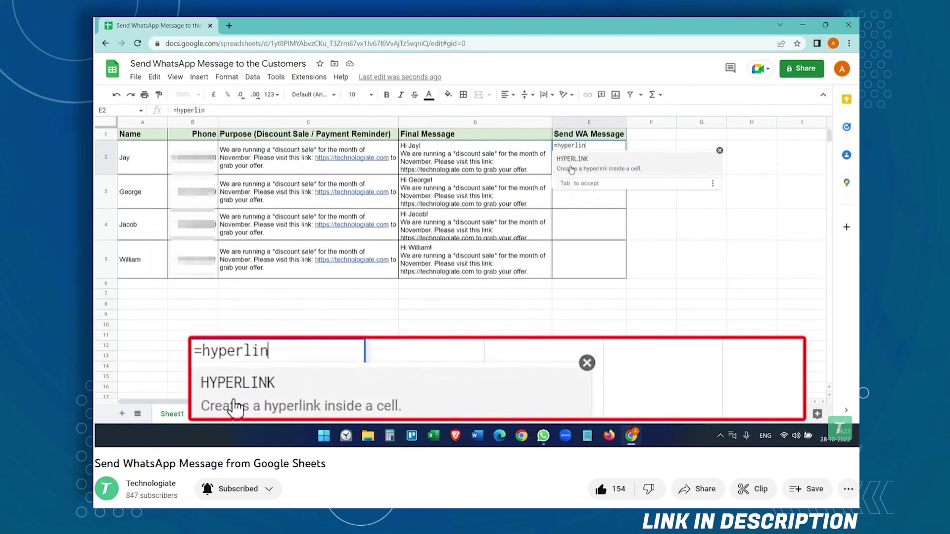
{"action": "type", "text": "("}
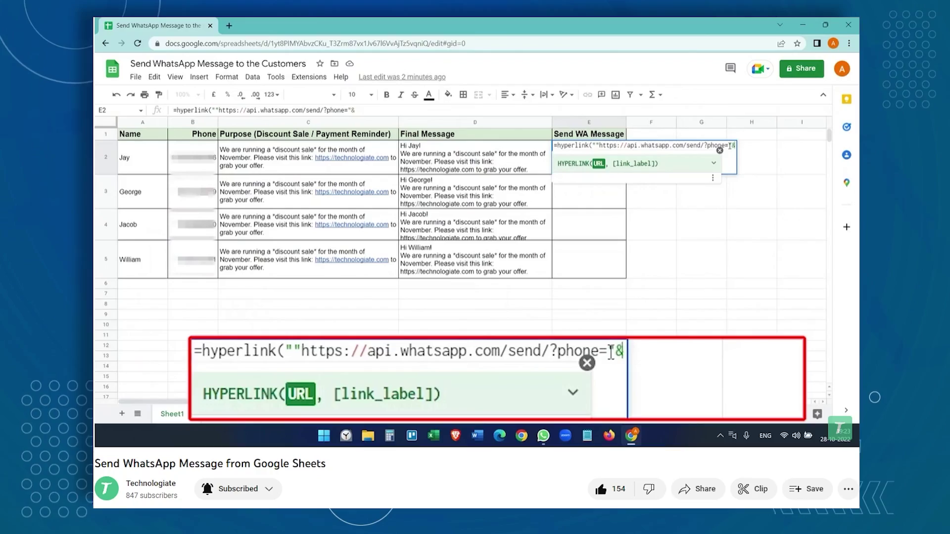
{"action": "key", "text": "space"}
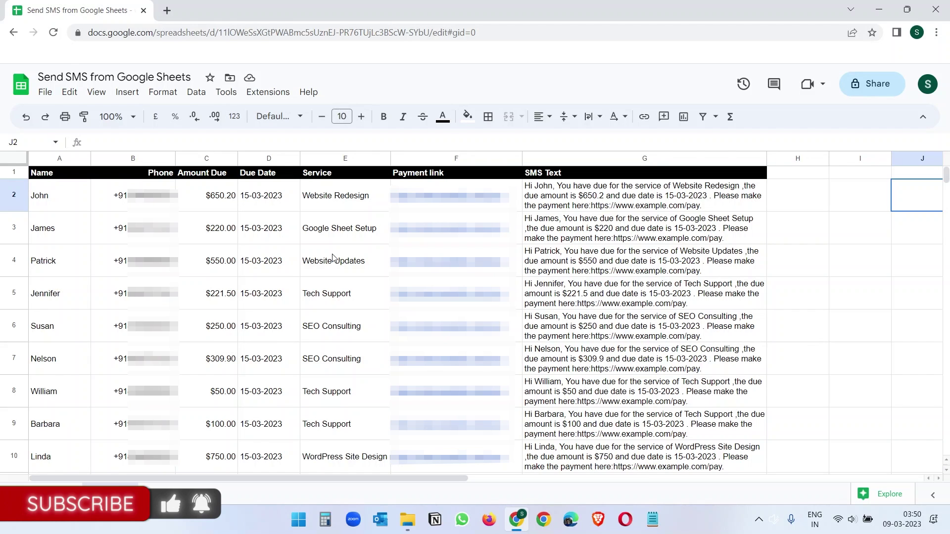
{"action": "left_click", "coordinate": [211, 158]}
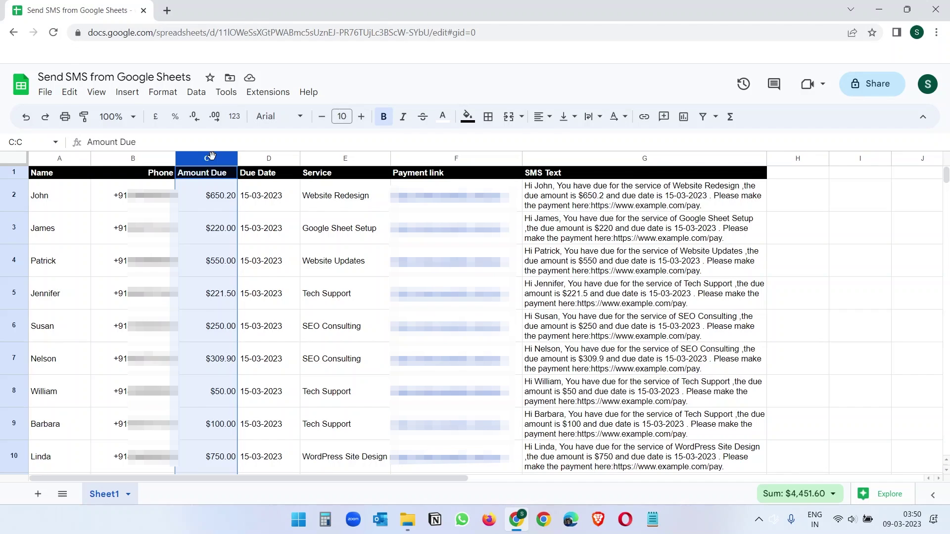
{"action": "left_click", "coordinate": [135, 159]}
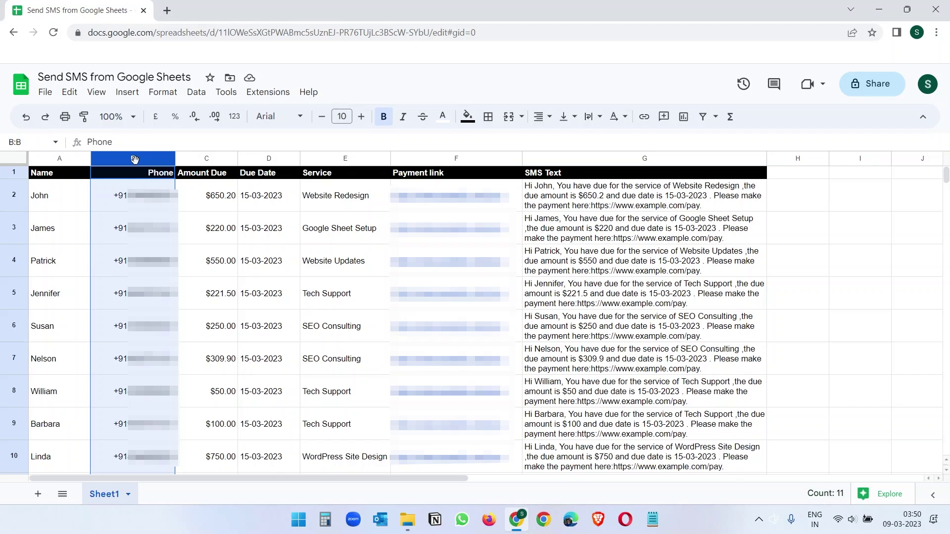
{"action": "left_click", "coordinate": [580, 159]}
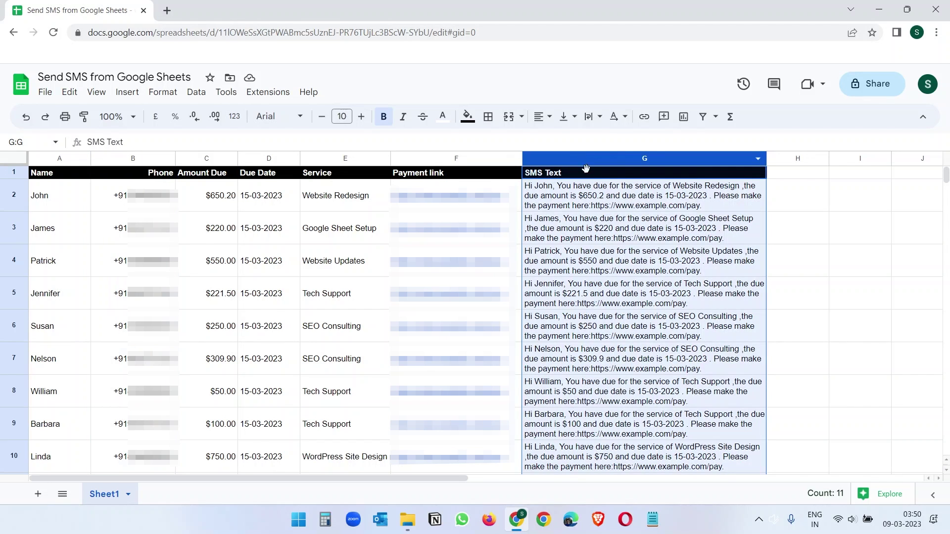
{"action": "left_click", "coordinate": [594, 197]}
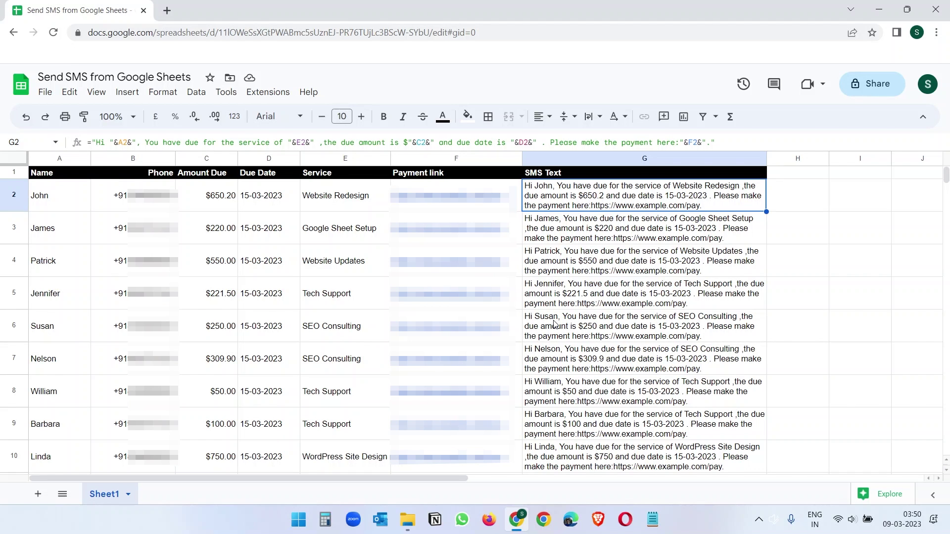
Show the Notepad copy of the G2 formula joining A2, E2, C2, D2 and F2 into the SMS.
{"action": "key", "text": "alt+Tab"}
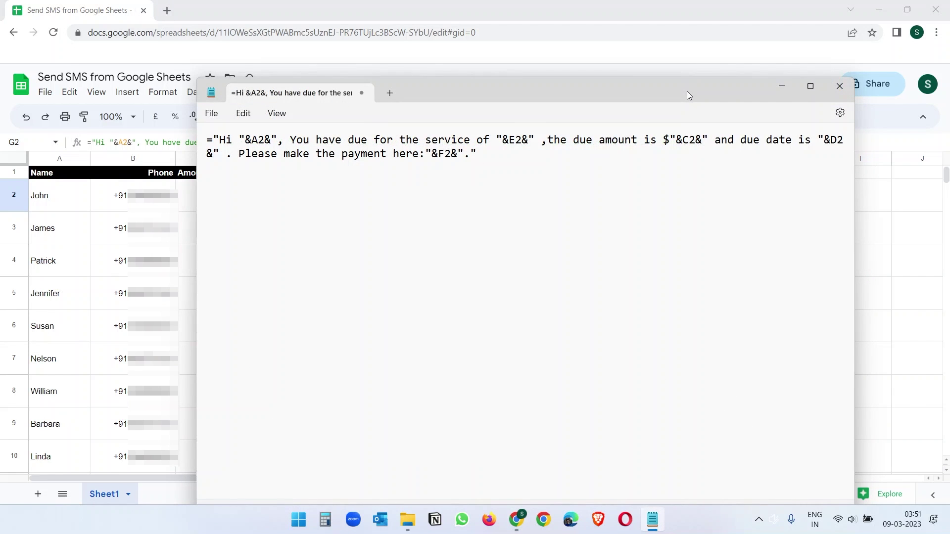
{"action": "left_click", "coordinate": [776, 89]}
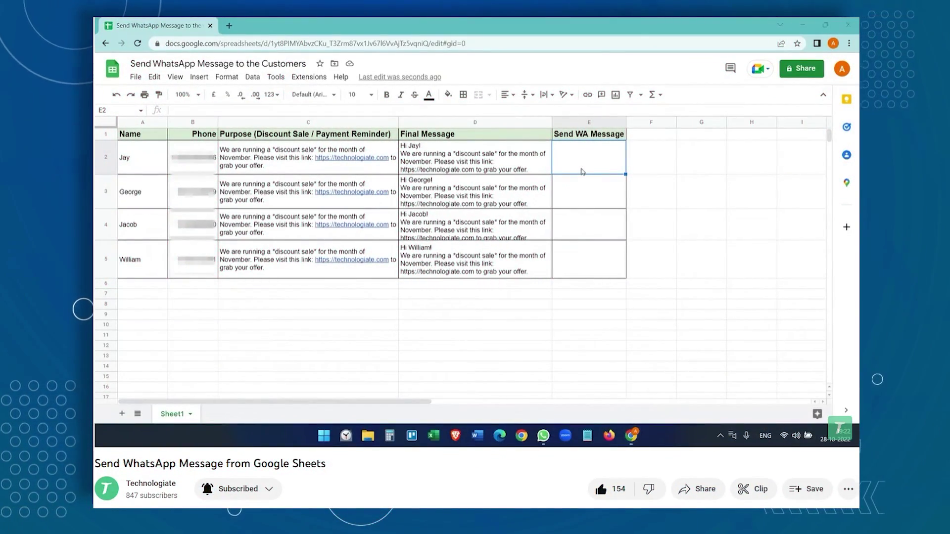
{"action": "type", "text": "=hype"}
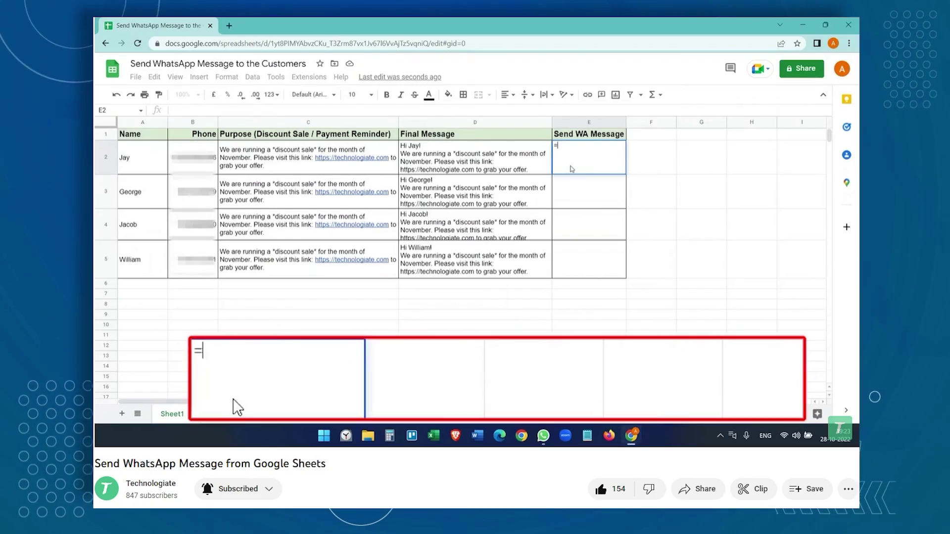
{"action": "type", "text": "rlink"}
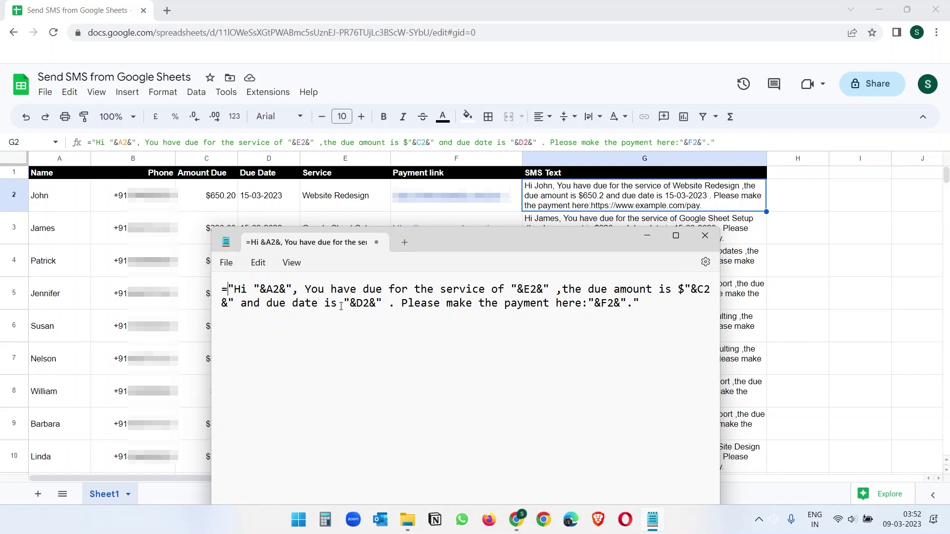
Highlight &A2, Hi and E2 in the Notepad formula, then switch back to the customer sheet.
{"action": "left_click_drag", "start_coordinate": [259, 289], "coordinate": [280, 289]}
{"action": "left_click_drag", "start_coordinate": [246, 289], "coordinate": [241, 289]}
{"action": "left_click_drag", "start_coordinate": [526, 289], "coordinate": [539, 291]}
{"action": "left_click", "coordinate": [555, 371]}
{"action": "key", "text": "alt+Tab"}
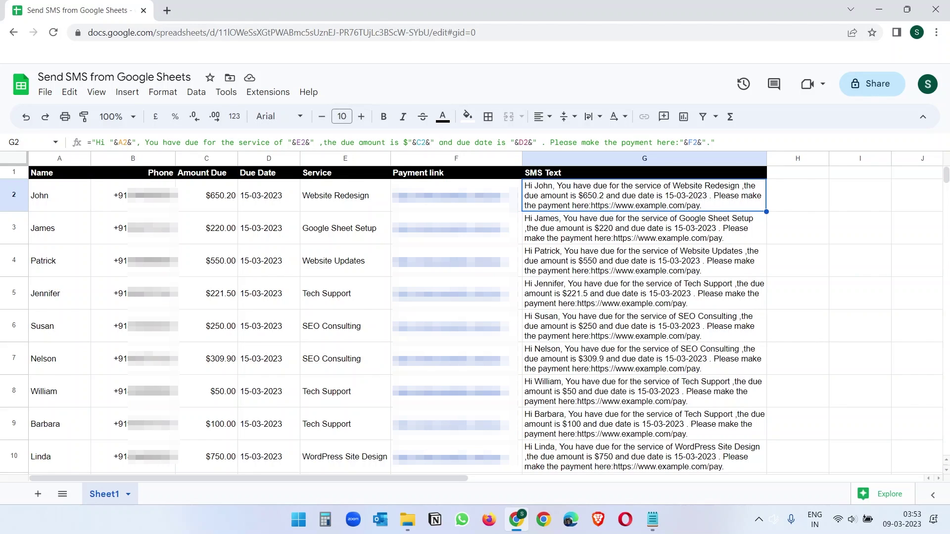
Move to cell G4 and load twilio.com in a new browser tab.
{"action": "key", "text": "Down"}
{"action": "key", "text": "Down"}
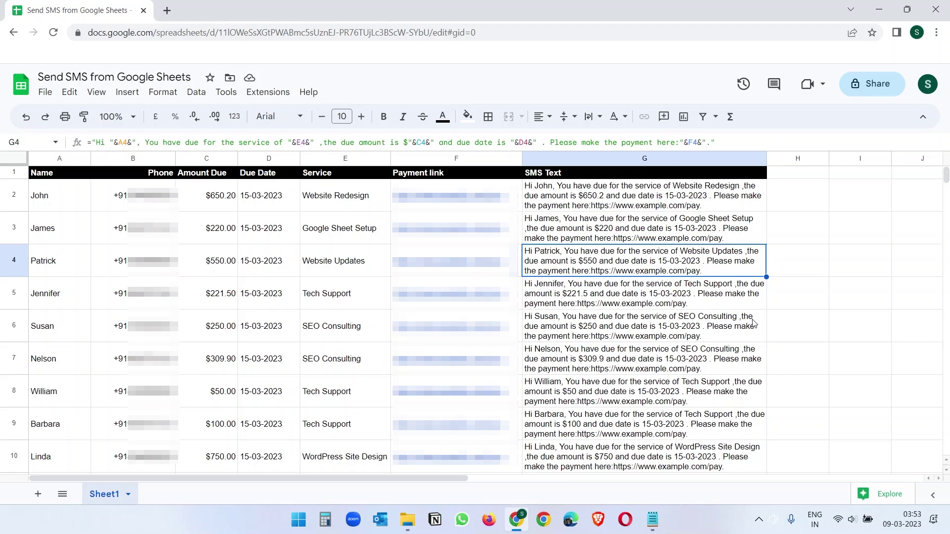
{"action": "key", "text": "ctrl+t"}
{"action": "type", "text": "http://www.twilio.com/"}
{"action": "key", "text": "Return"}
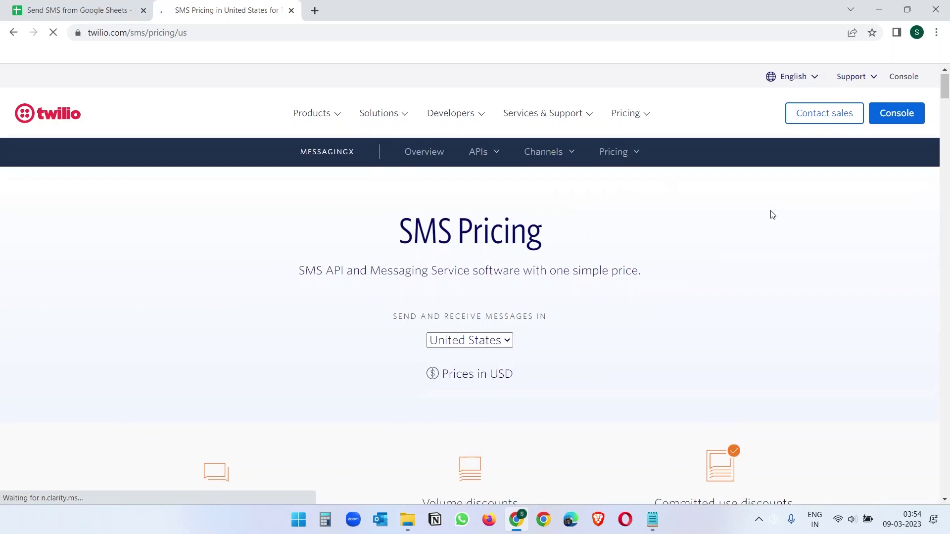
Find the $0.0079 US SMS send price, close the pricing tab, and select cell G7.
{"action": "scroll", "coordinate": [772, 213], "scroll_direction": "down", "scroll_amount": 5}
{"action": "scroll", "coordinate": [772, 214], "scroll_direction": "up", "scroll_amount": 4}
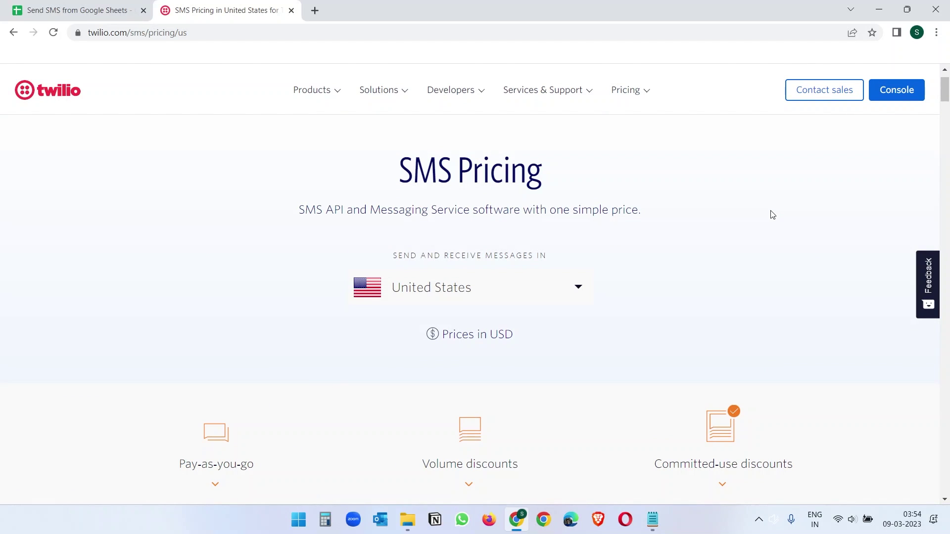
{"action": "scroll", "coordinate": [772, 215], "scroll_direction": "down", "scroll_amount": 4}
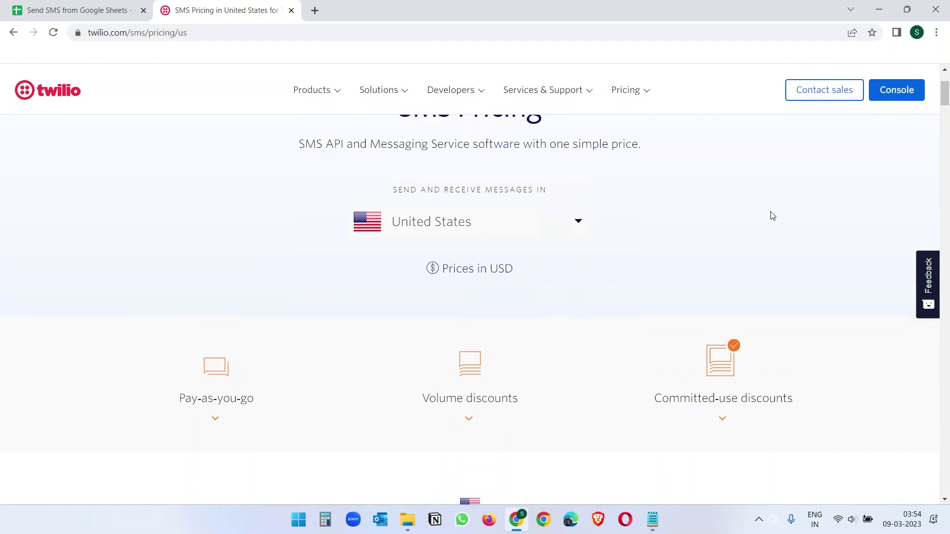
{"action": "scroll", "coordinate": [773, 216], "scroll_direction": "down", "scroll_amount": 10}
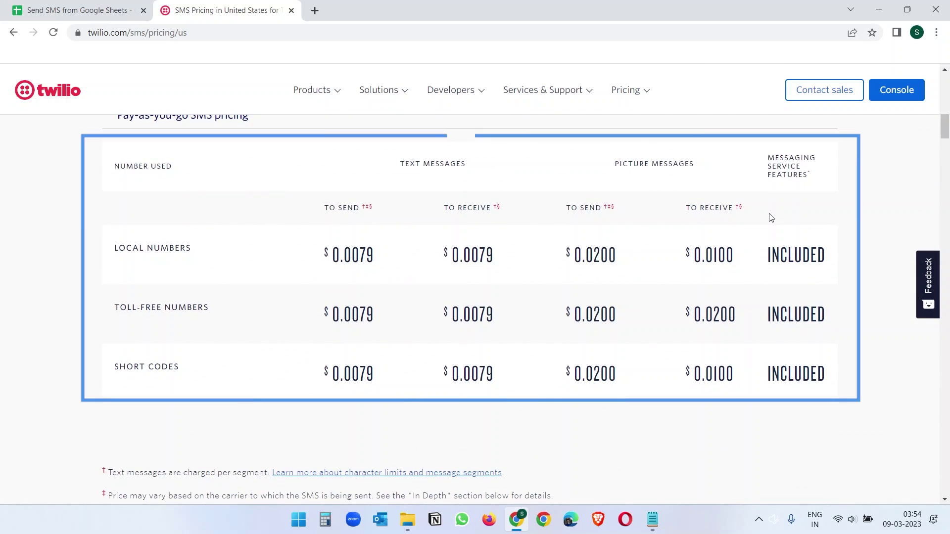
{"action": "key", "text": "ctrl+w"}
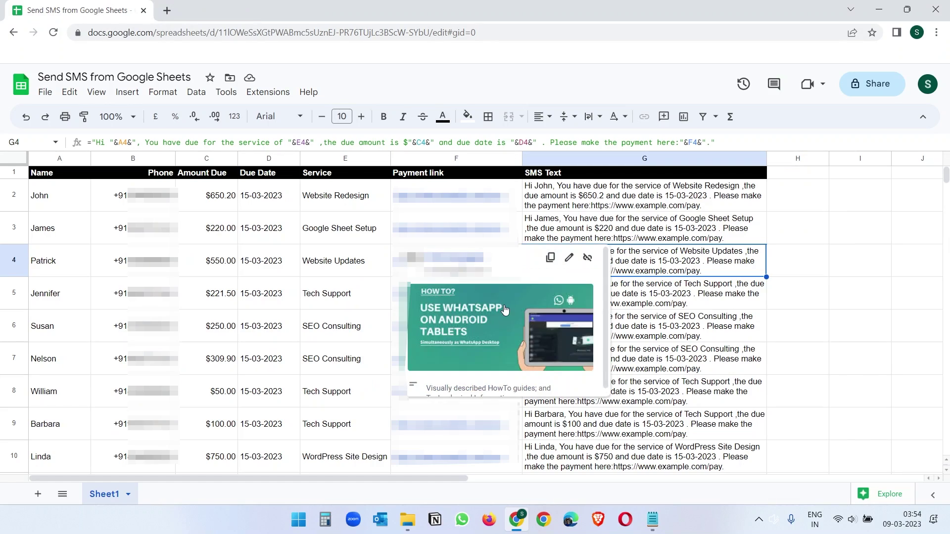
{"action": "left_click", "coordinate": [739, 351]}
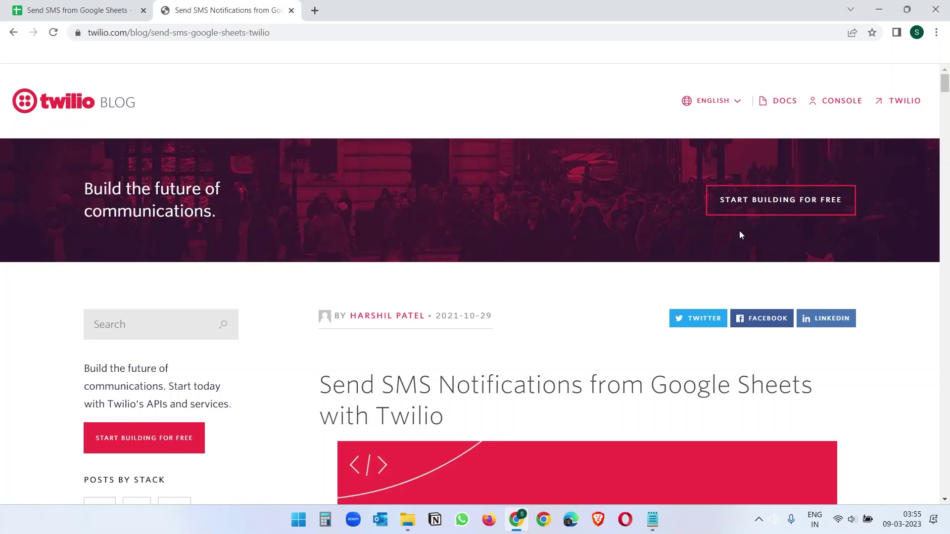
Read through the Twilio blog post's prerequisites and seven-column sheet layout, then close its tab.
{"action": "scroll", "coordinate": [739, 230], "scroll_direction": "down", "scroll_amount": 5}
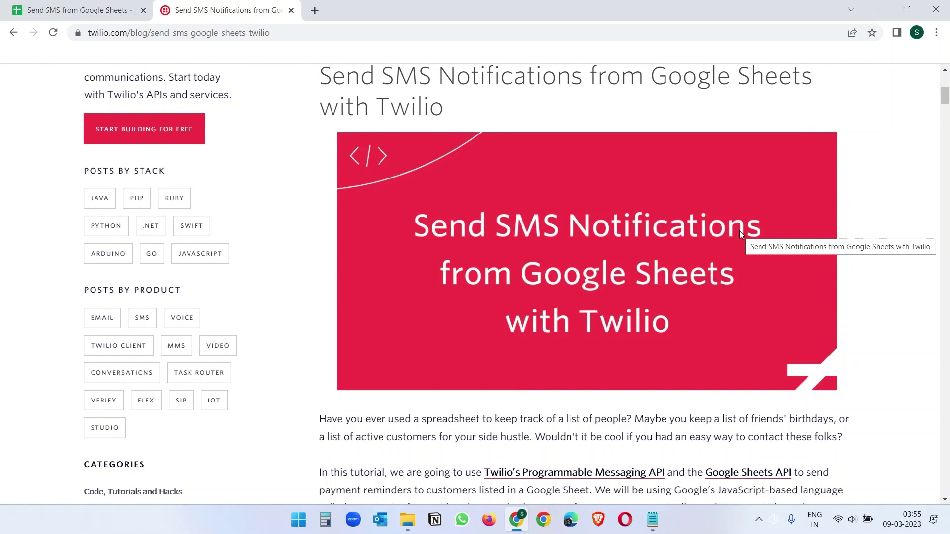
{"action": "scroll", "coordinate": [740, 231], "scroll_direction": "down", "scroll_amount": 10}
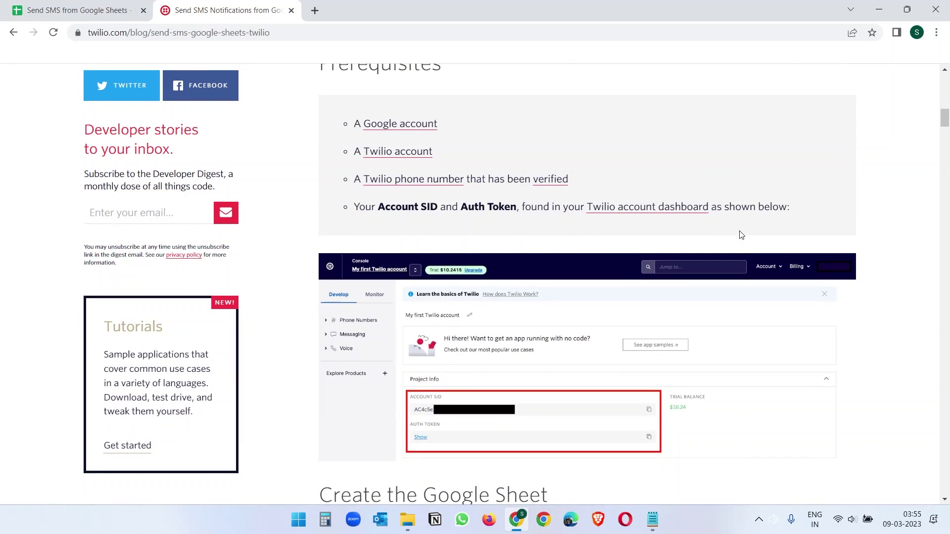
{"action": "scroll", "coordinate": [740, 234], "scroll_direction": "down", "scroll_amount": 3}
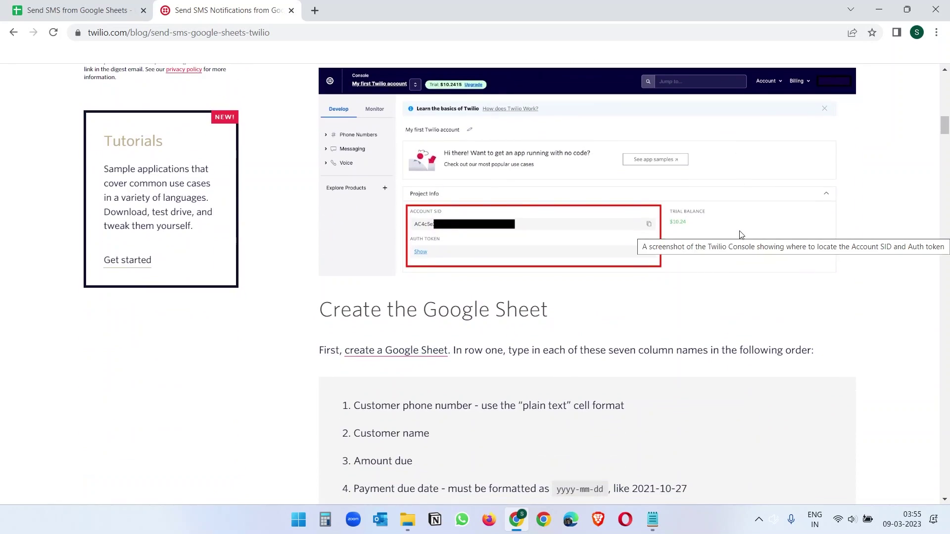
{"action": "scroll", "coordinate": [741, 234], "scroll_direction": "down", "scroll_amount": 3}
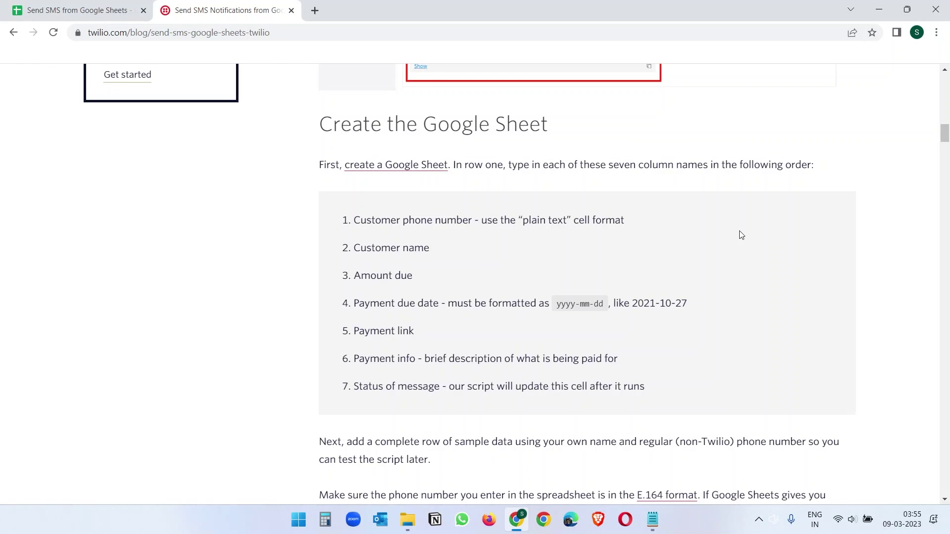
{"action": "scroll", "coordinate": [740, 235], "scroll_direction": "down", "scroll_amount": 1}
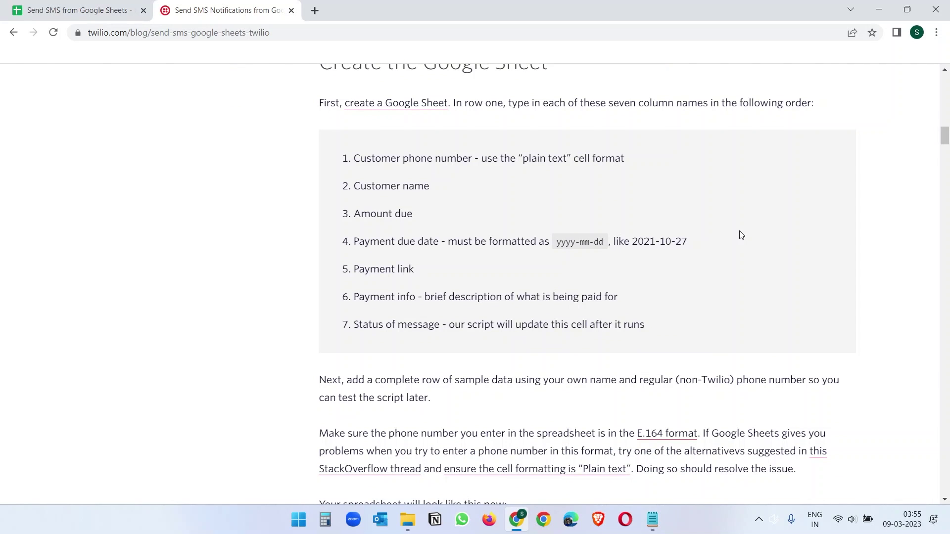
{"action": "scroll", "coordinate": [741, 235], "scroll_direction": "down", "scroll_amount": 4}
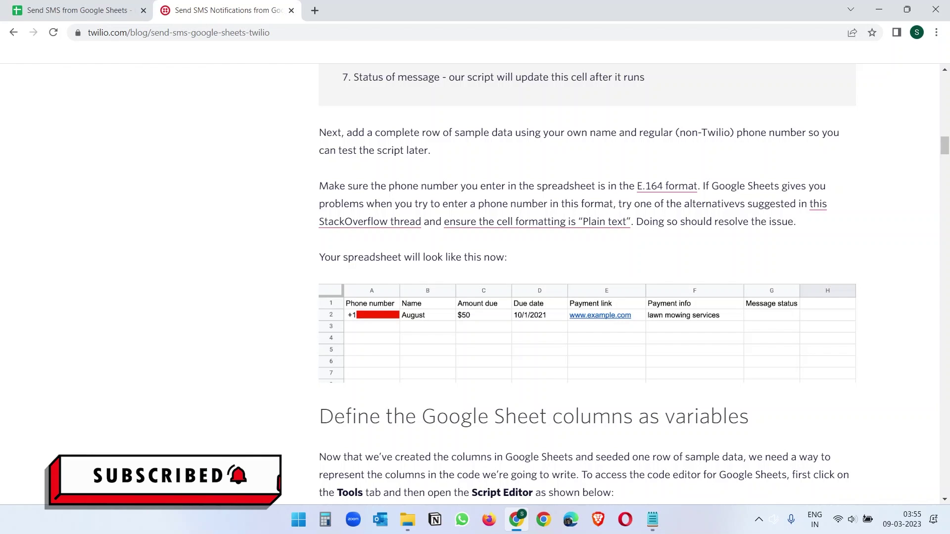
{"action": "middle_click", "coordinate": [247, 6]}
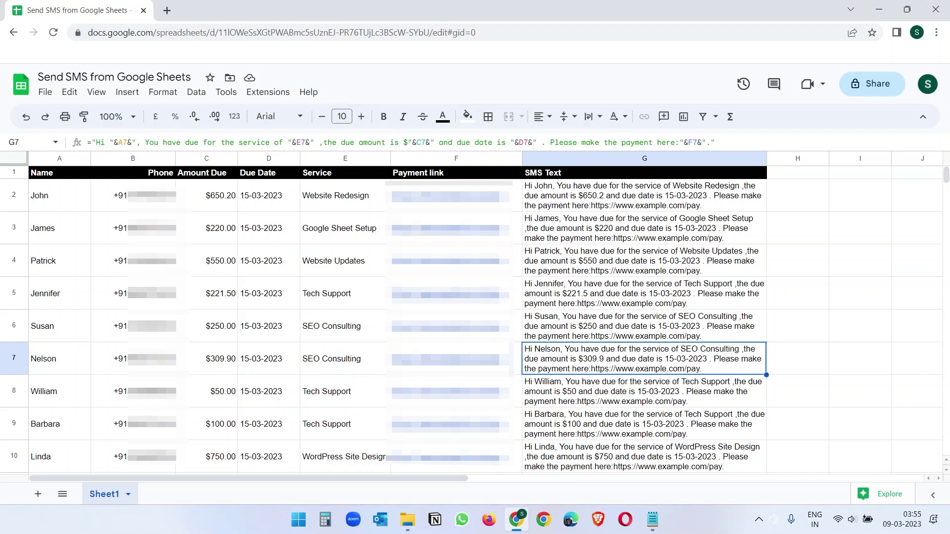
Search the Workspace Marketplace for 'ConnectTo Twilio SMS' and open the add-on's page.
{"action": "left_click", "coordinate": [268, 92]}
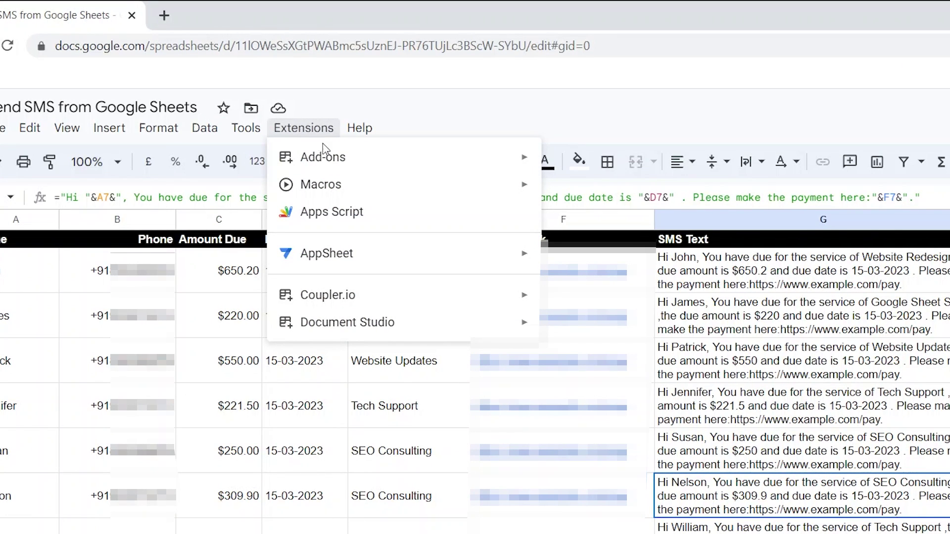
{"action": "mouse_move", "coordinate": [287, 115]}
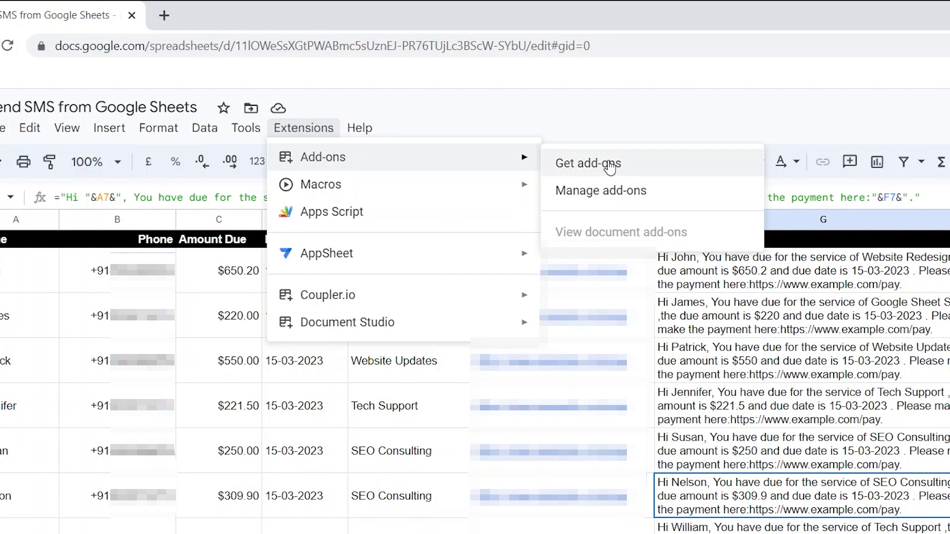
{"action": "left_click", "coordinate": [615, 168]}
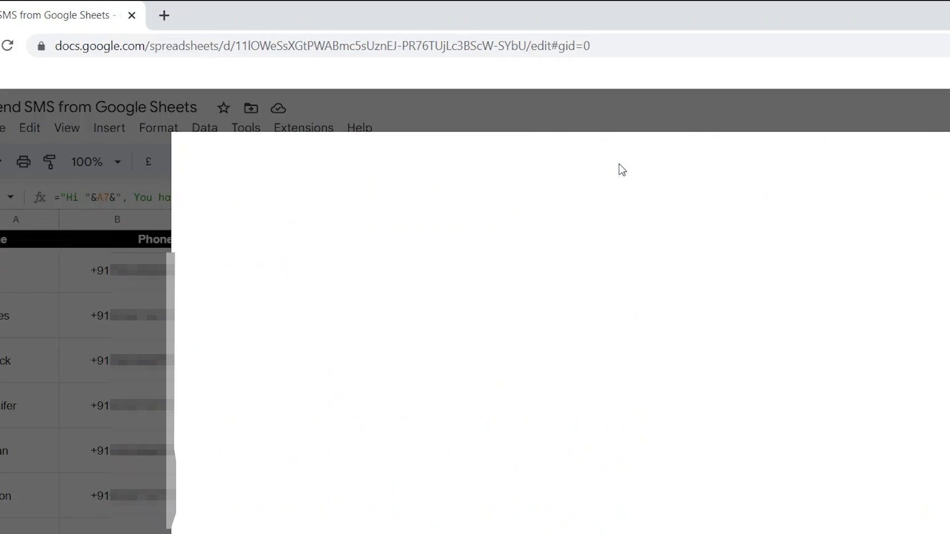
{"action": "left_click", "coordinate": [495, 114]}
{"action": "type", "text": "ConnectTo Twilio SMS"}
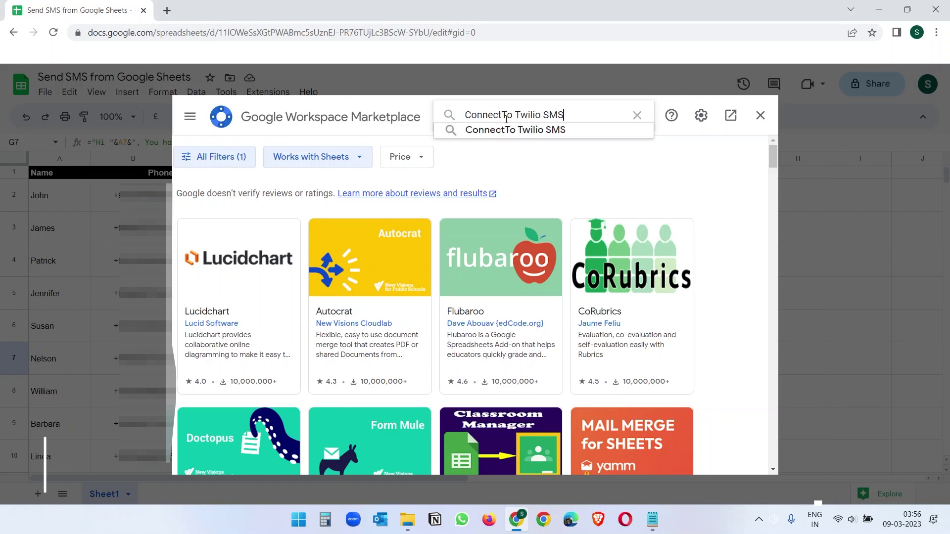
{"action": "left_click", "coordinate": [543, 131]}
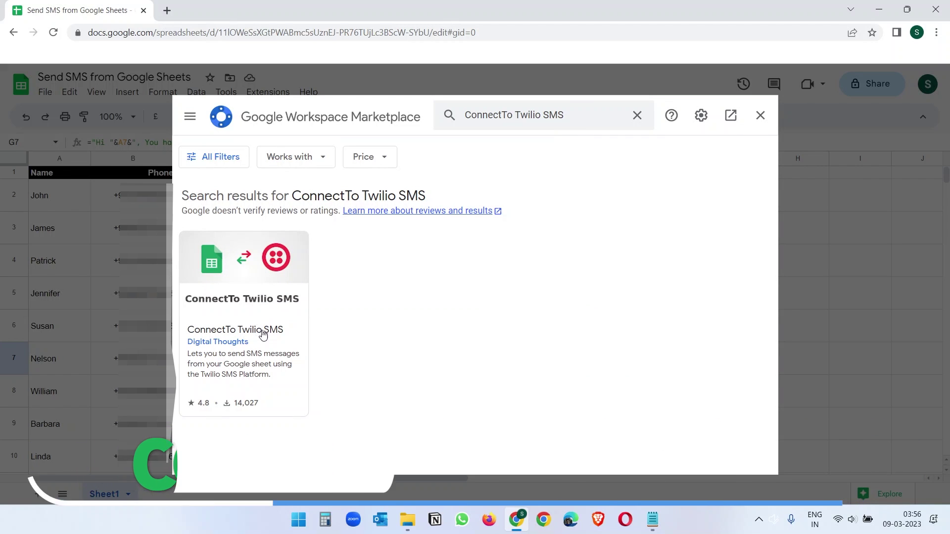
{"action": "left_click", "coordinate": [275, 303]}
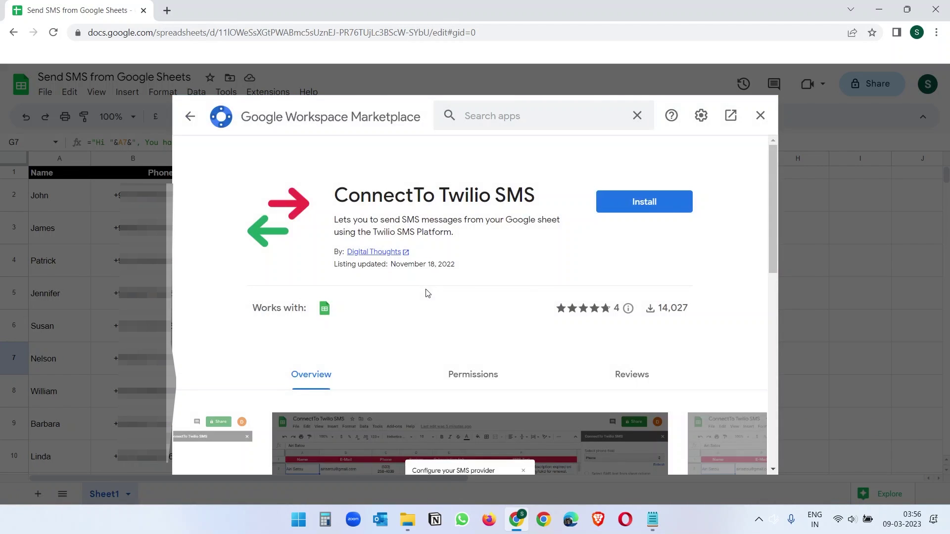
Install the add-on, granting access to the chosen Google account, then close the Marketplace.
{"action": "left_click", "coordinate": [669, 202]}
{"action": "left_click", "coordinate": [554, 358]}
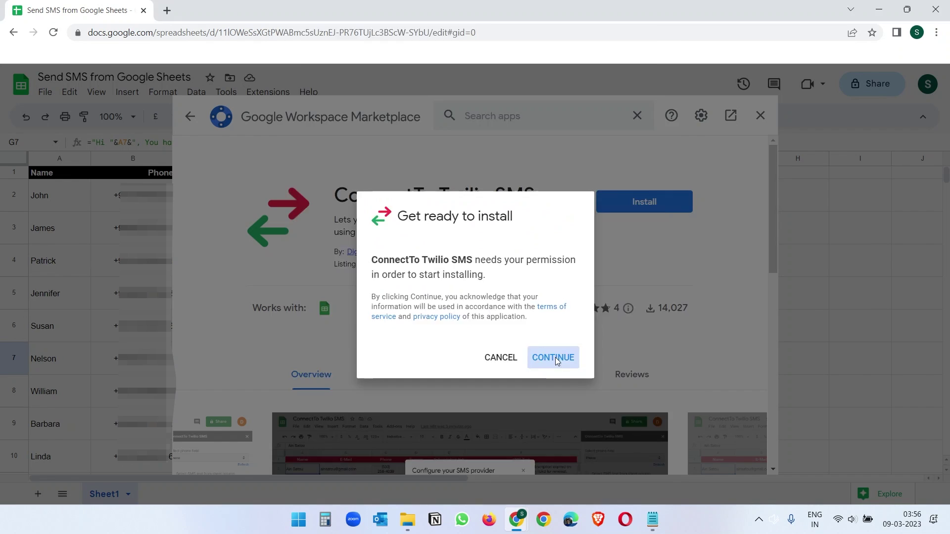
{"action": "left_click", "coordinate": [482, 267]}
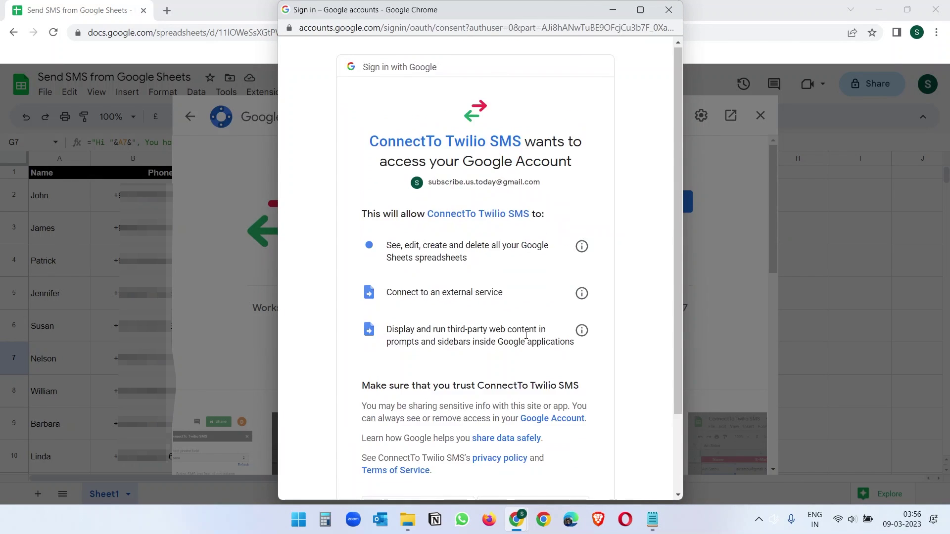
{"action": "left_click", "coordinate": [549, 379]}
{"action": "left_click", "coordinate": [572, 420]}
{"action": "key", "text": "Escape"}
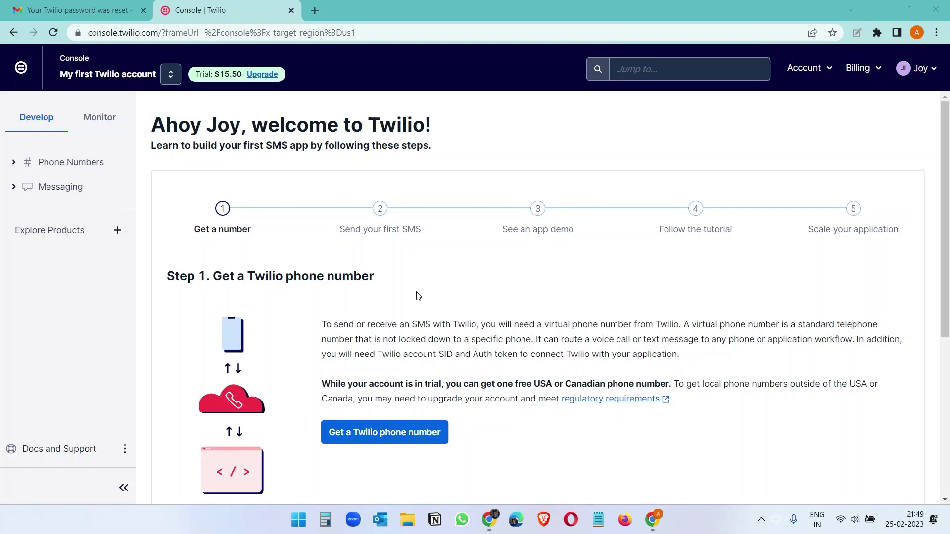
Claim a free trial Twilio phone number and scroll down to the Account Info panel.
{"action": "left_click", "coordinate": [393, 432]}
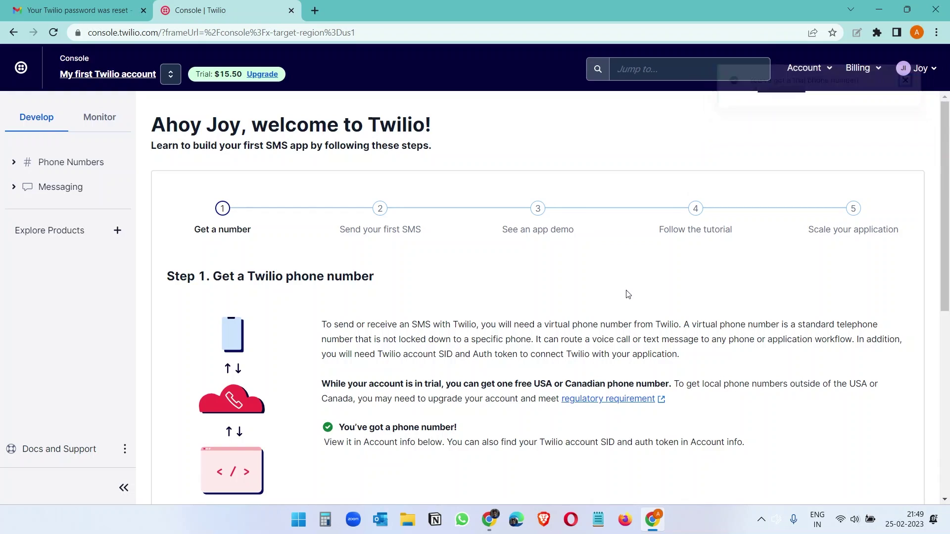
{"action": "scroll", "coordinate": [625, 294], "scroll_direction": "down", "scroll_amount": 4}
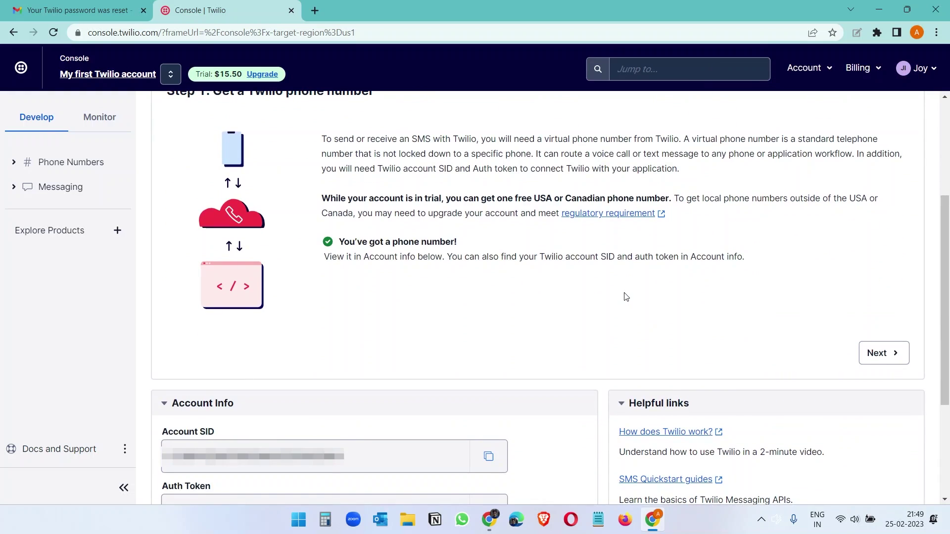
{"action": "scroll", "coordinate": [625, 296], "scroll_direction": "down", "scroll_amount": 3}
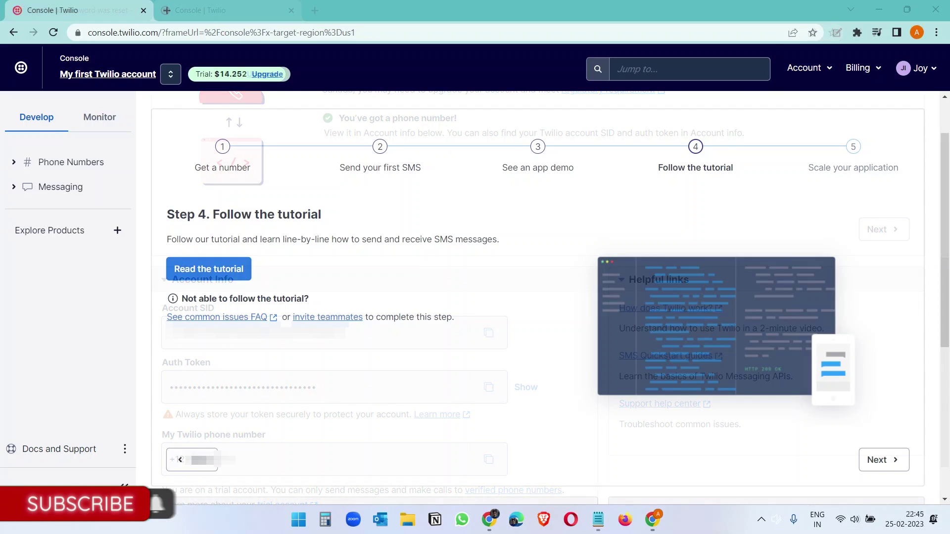
Create a messaging service named Technologiate from Messaging > Try it out > Get Set Up.
{"action": "left_click", "coordinate": [55, 188]}
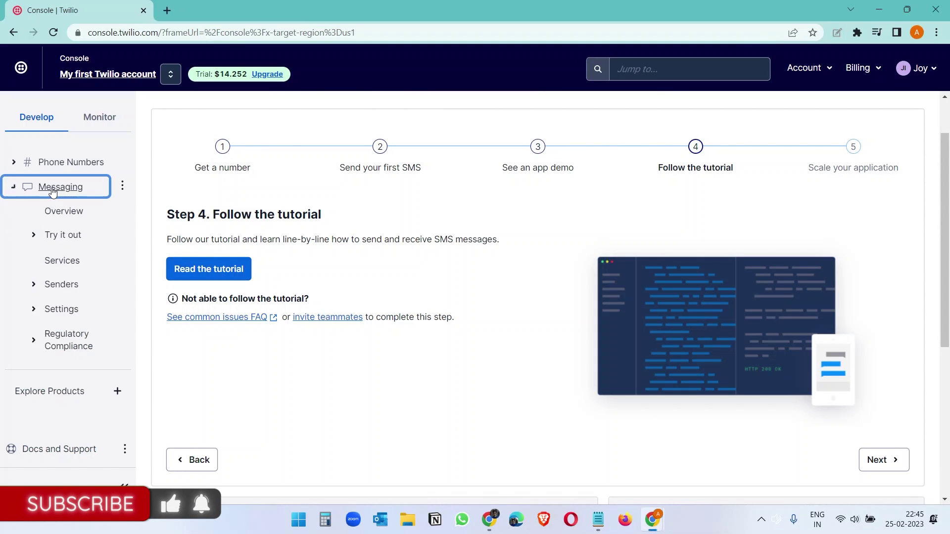
{"action": "left_click", "coordinate": [47, 237]}
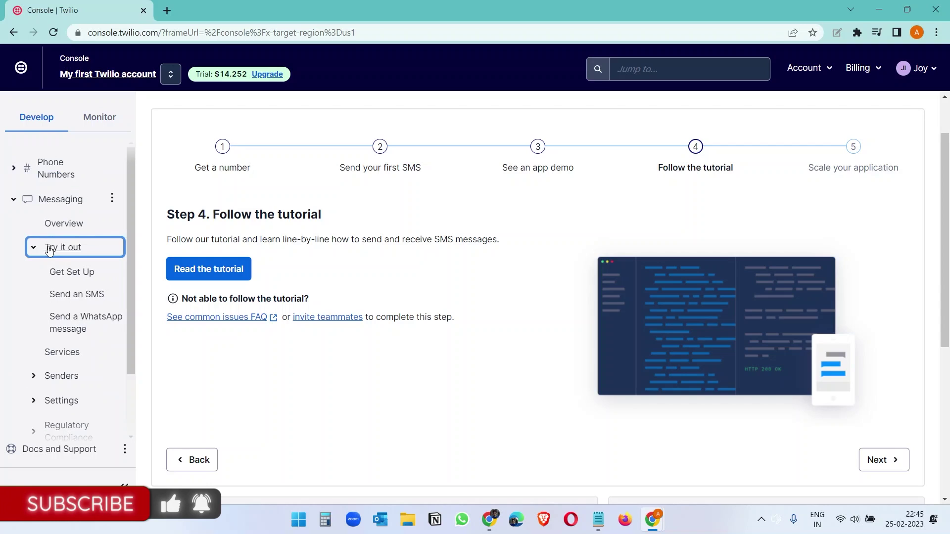
{"action": "left_click", "coordinate": [70, 271]}
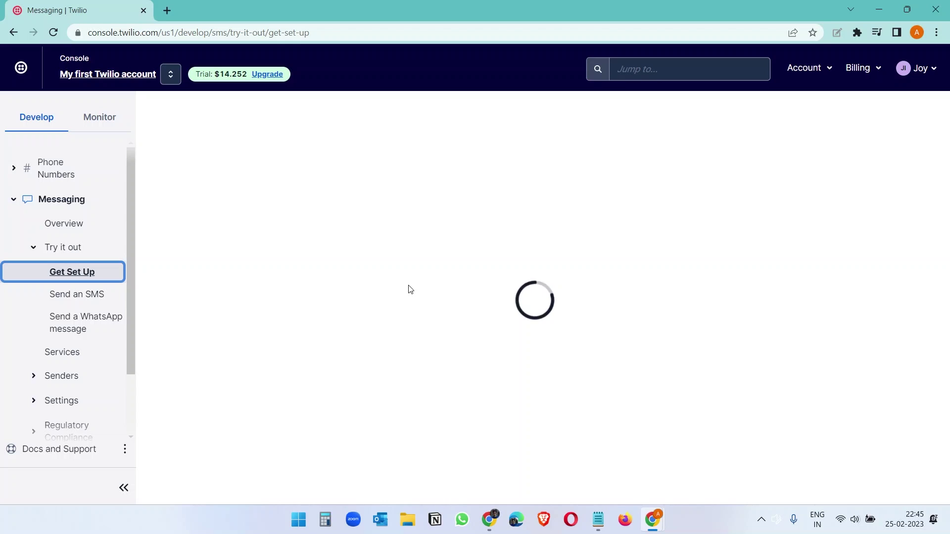
{"action": "left_click", "coordinate": [198, 336]}
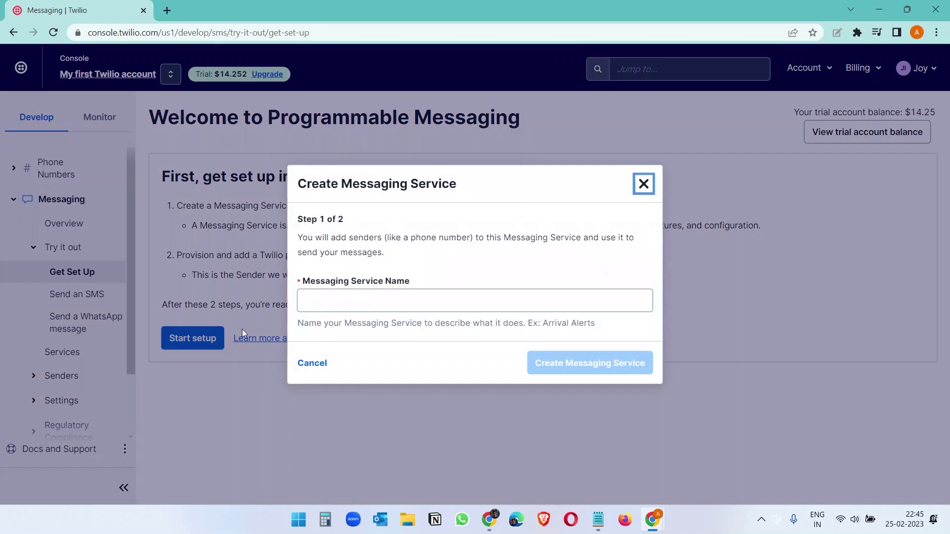
{"action": "left_click", "coordinate": [354, 303]}
{"action": "type", "text": "Technologiate"}
{"action": "left_click", "coordinate": [619, 360]}
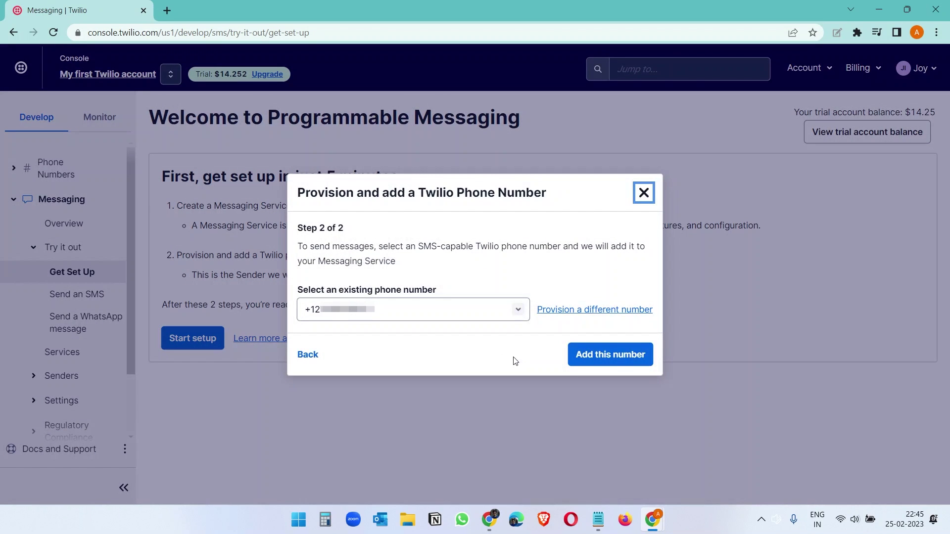
Add the trial phone number to the Technologiate messaging service.
{"action": "left_click", "coordinate": [417, 311]}
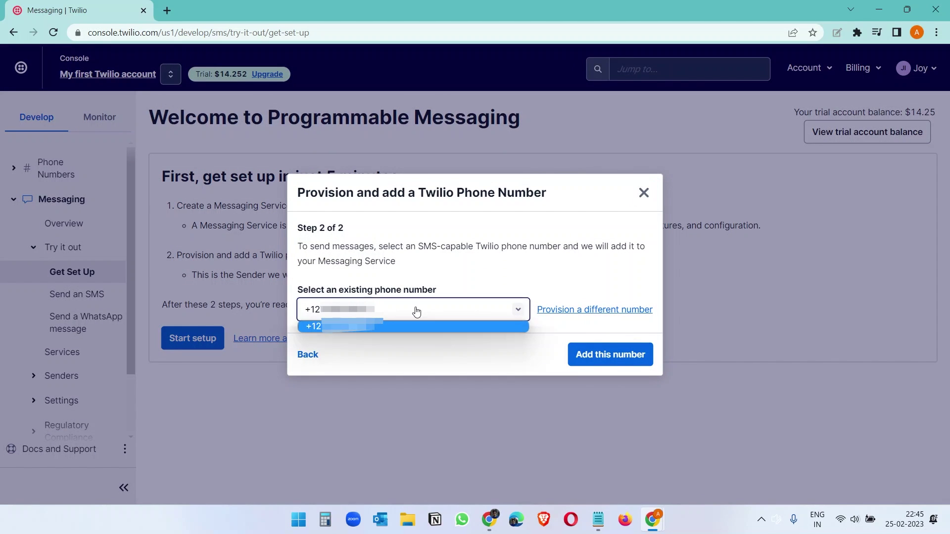
{"action": "left_click", "coordinate": [416, 310]}
{"action": "left_click", "coordinate": [600, 358]}
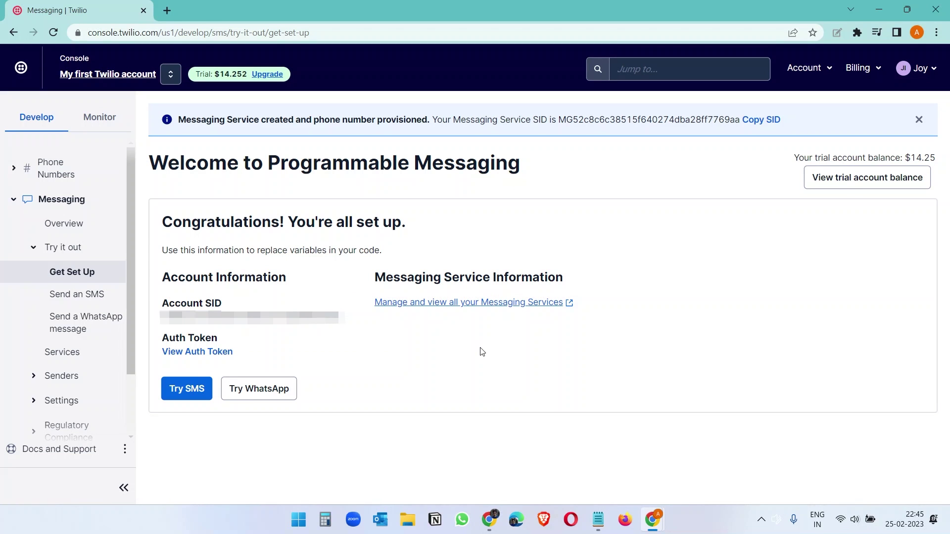
Send the test SMS 'Hello How are you?' from the Technologiate messaging service.
{"action": "left_click", "coordinate": [77, 294]}
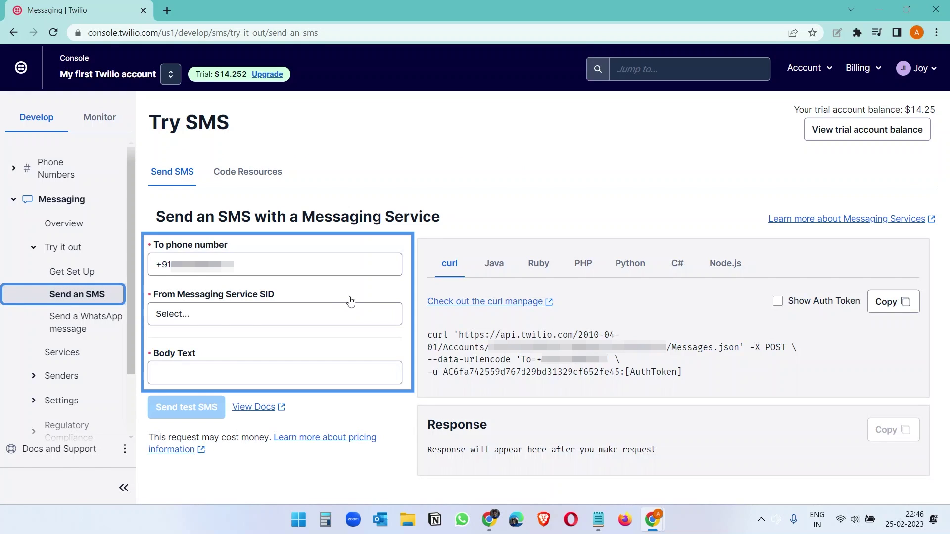
{"action": "left_click", "coordinate": [302, 310]}
{"action": "left_click", "coordinate": [225, 370]}
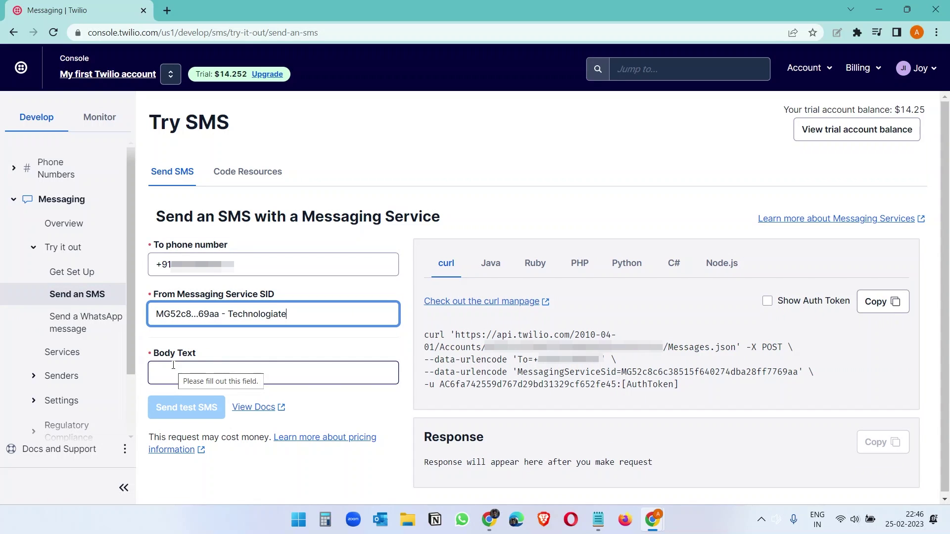
{"action": "left_click", "coordinate": [232, 372]}
{"action": "type", "text": "Hello How"}
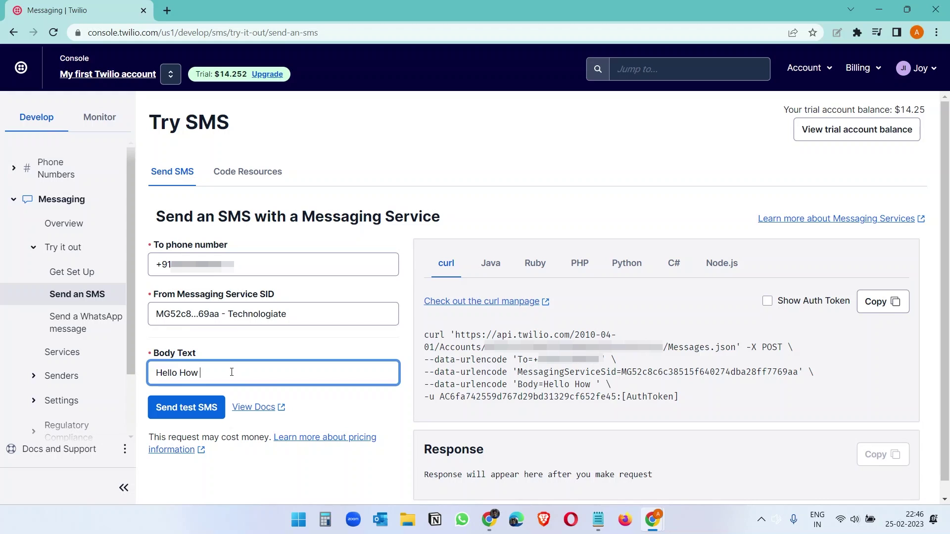
{"action": "type", "text": " are you?"}
{"action": "left_click", "coordinate": [188, 407]}
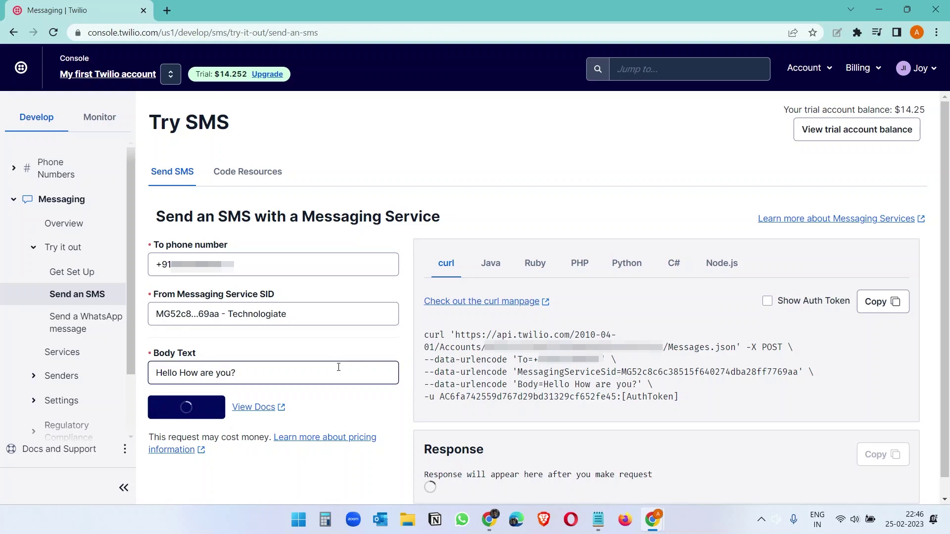
{"action": "scroll", "coordinate": [335, 364], "scroll_direction": "down", "scroll_amount": 2}
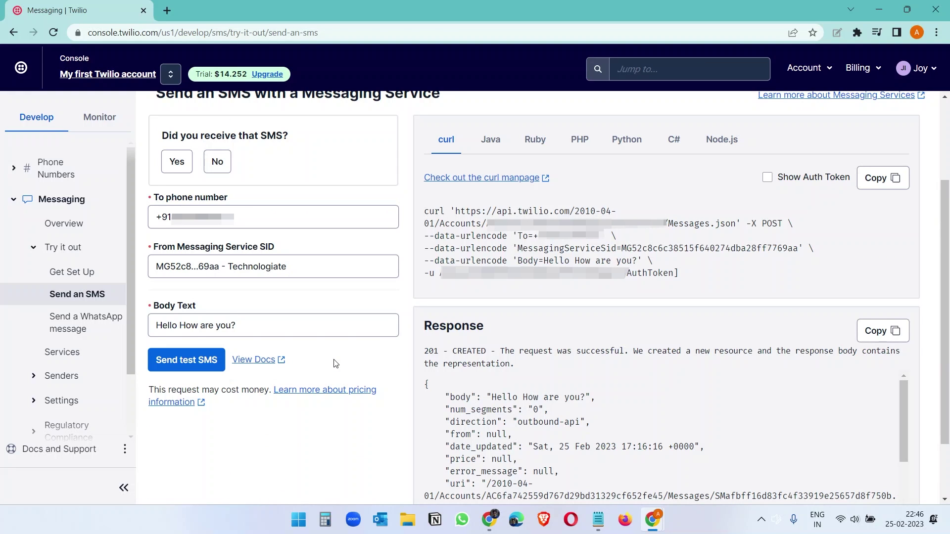
{"action": "scroll", "coordinate": [336, 364], "scroll_direction": "up", "scroll_amount": 1}
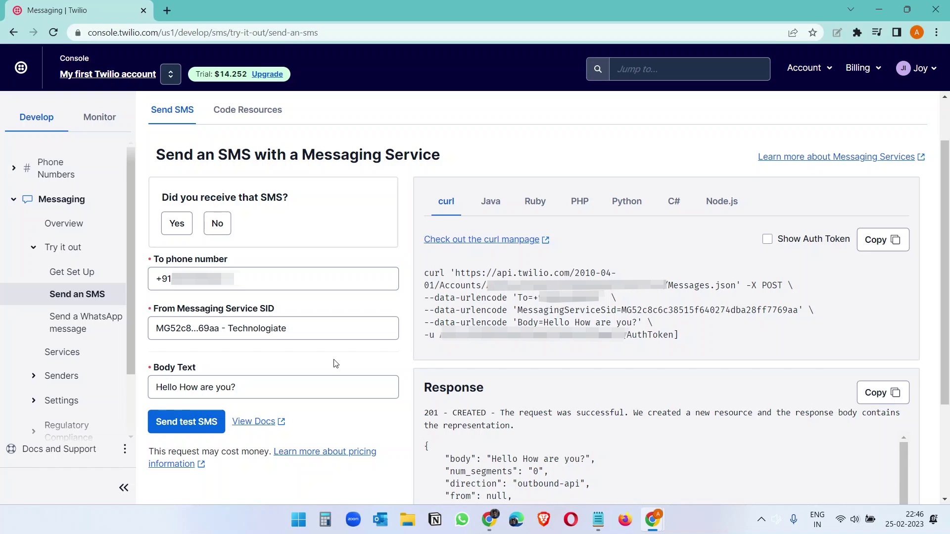
Replace the recipient number with a different one and send the test SMS again.
{"action": "left_click_drag", "start_coordinate": [280, 279], "coordinate": [162, 278]}
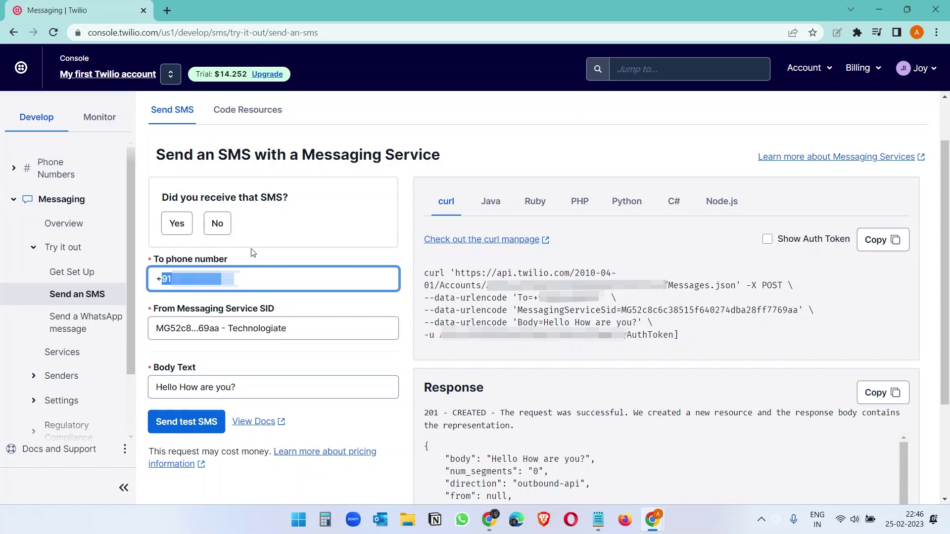
{"action": "key", "text": "BackSpace"}
{"action": "type", "text": "19"}
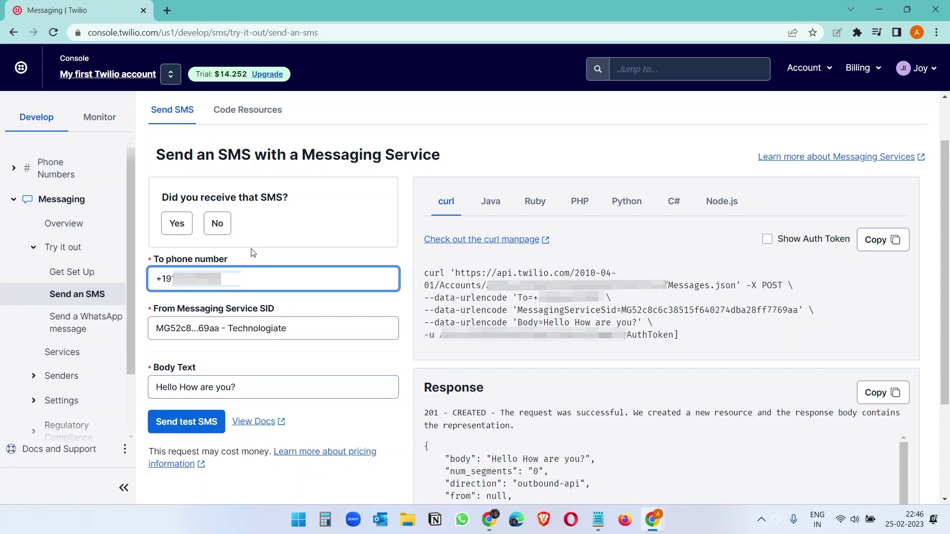
{"action": "left_click", "coordinate": [223, 417]}
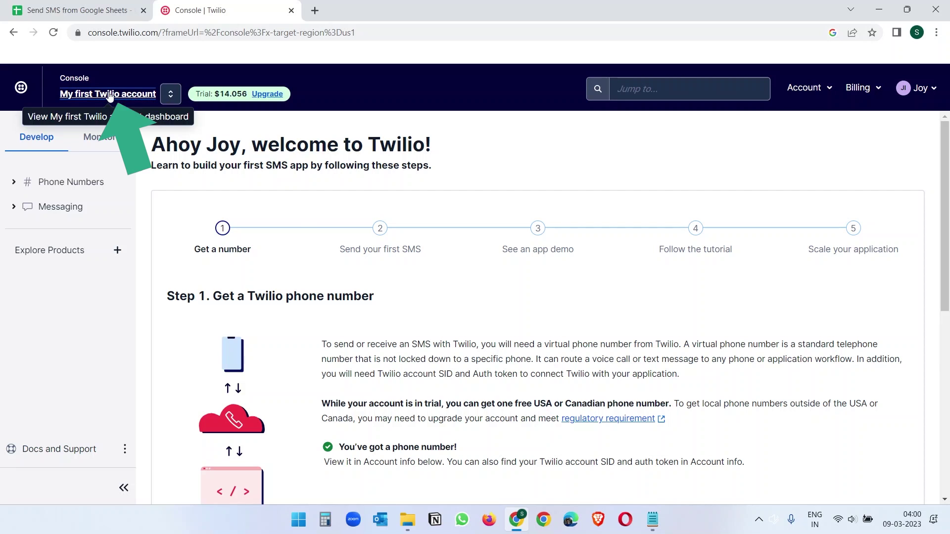
Scroll the Twilio Console dashboard down to the Account Info panel with SID, token and phone number.
{"action": "scroll", "coordinate": [518, 331], "scroll_direction": "down", "scroll_amount": 8}
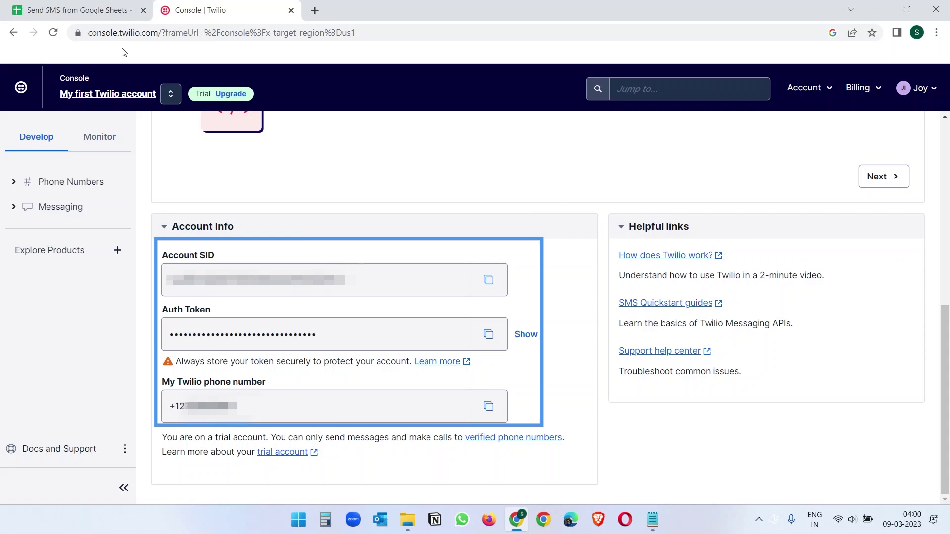
In the Send SMS from Google Sheets spreadsheet, choose Twilio as the add-on's SMS provider.
{"action": "left_click", "coordinate": [98, 12]}
{"action": "left_click", "coordinate": [264, 94]}
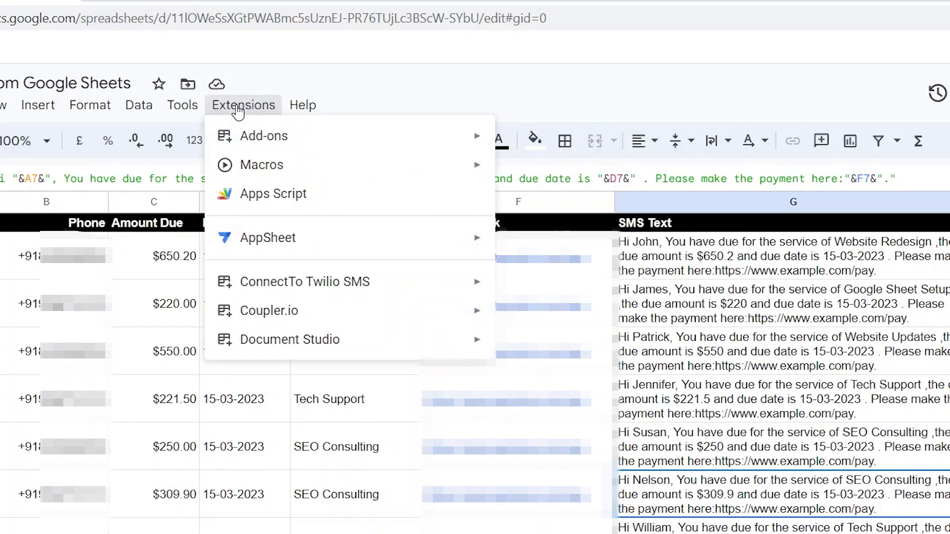
{"action": "mouse_move", "coordinate": [320, 219]}
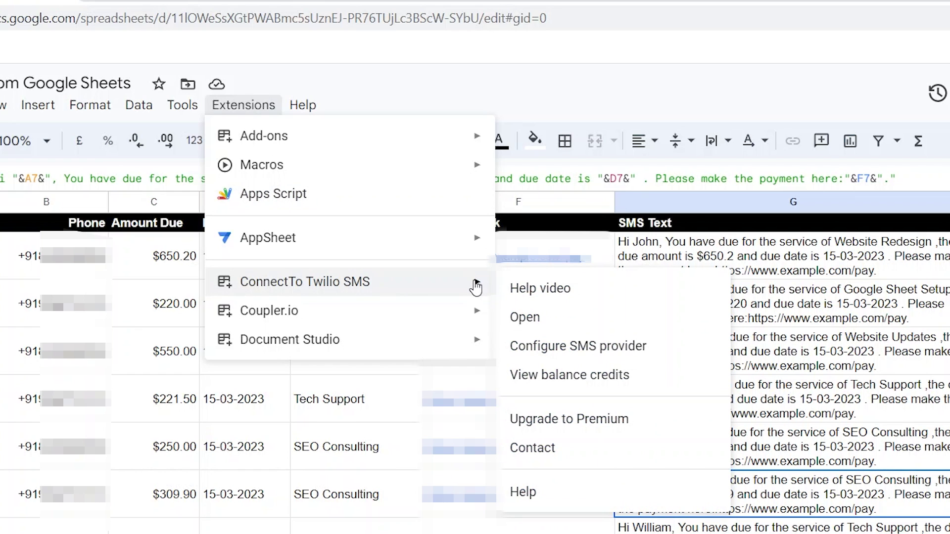
{"action": "left_click", "coordinate": [588, 347]}
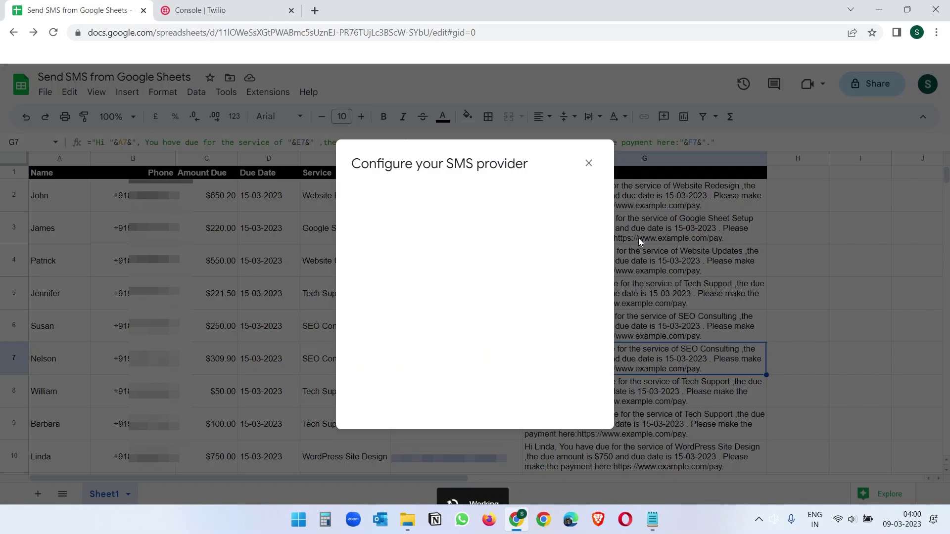
{"action": "left_click", "coordinate": [435, 210]}
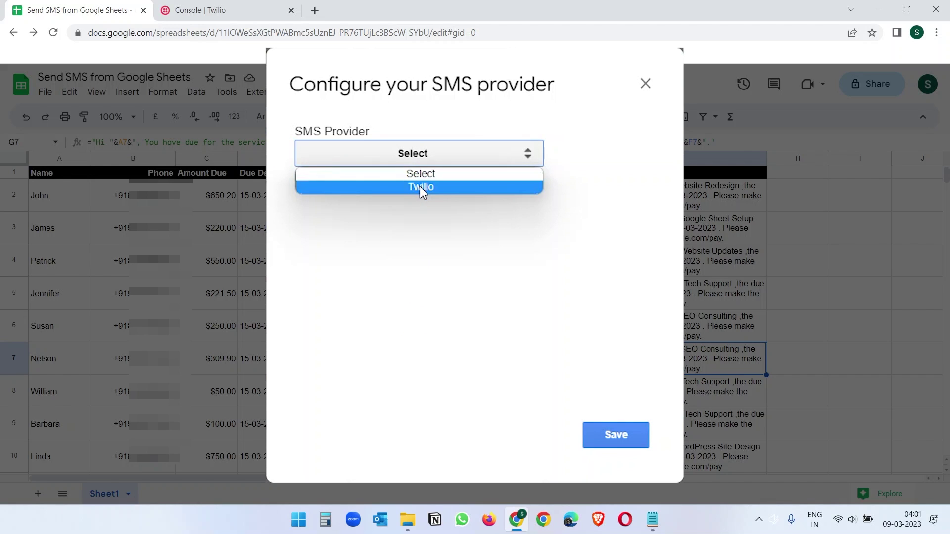
{"action": "left_click", "coordinate": [420, 188]}
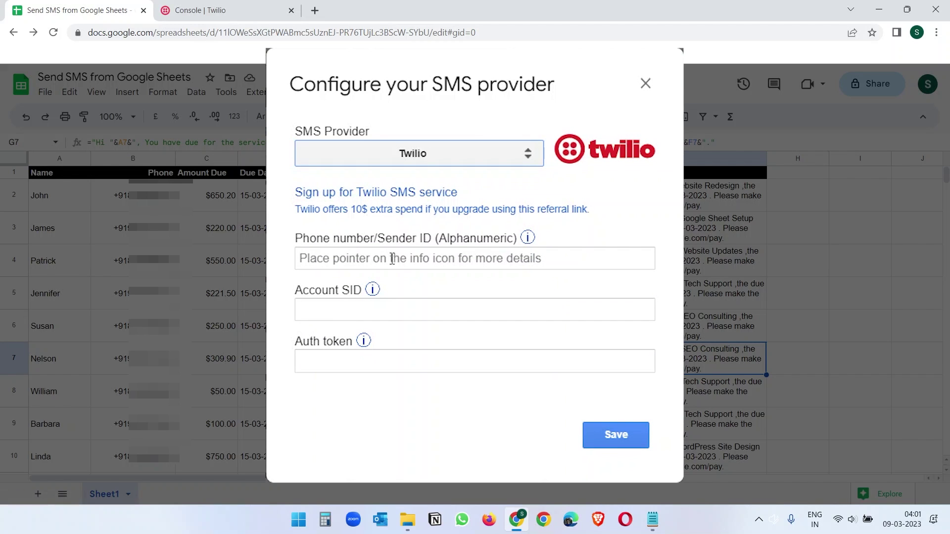
Copy the Twilio phone number from the console into the sender field.
{"action": "left_click", "coordinate": [207, 10]}
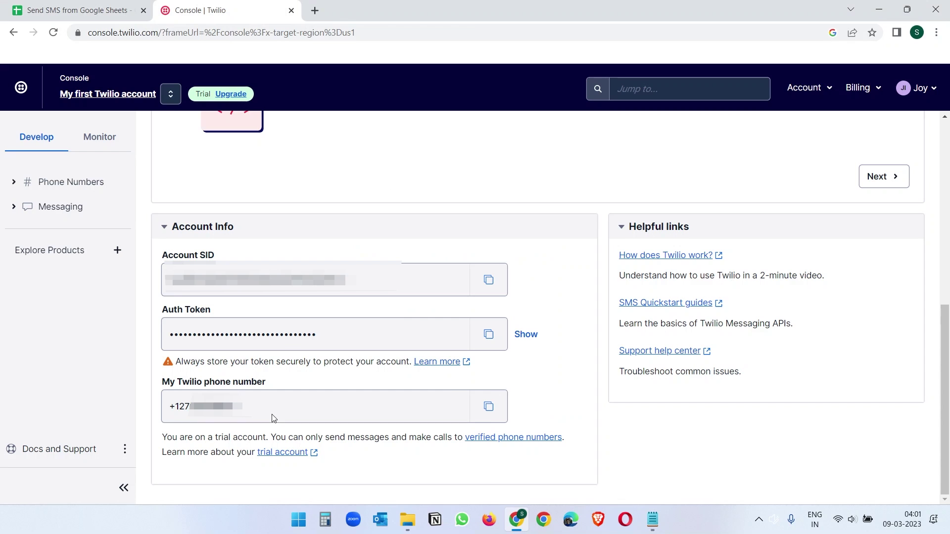
{"action": "left_click", "coordinate": [489, 407]}
{"action": "left_click", "coordinate": [90, 19]}
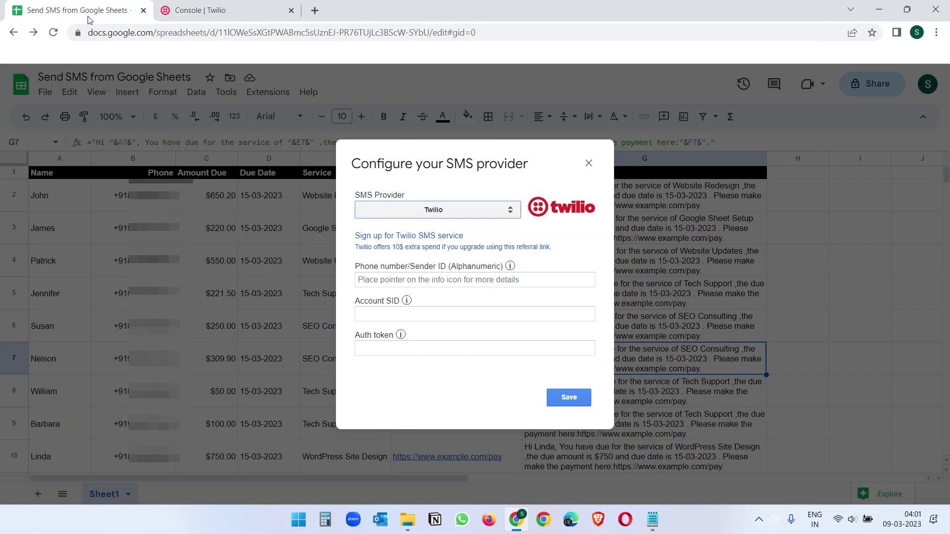
{"action": "key", "text": "Tab"}
{"action": "key", "text": "ctrl+v"}
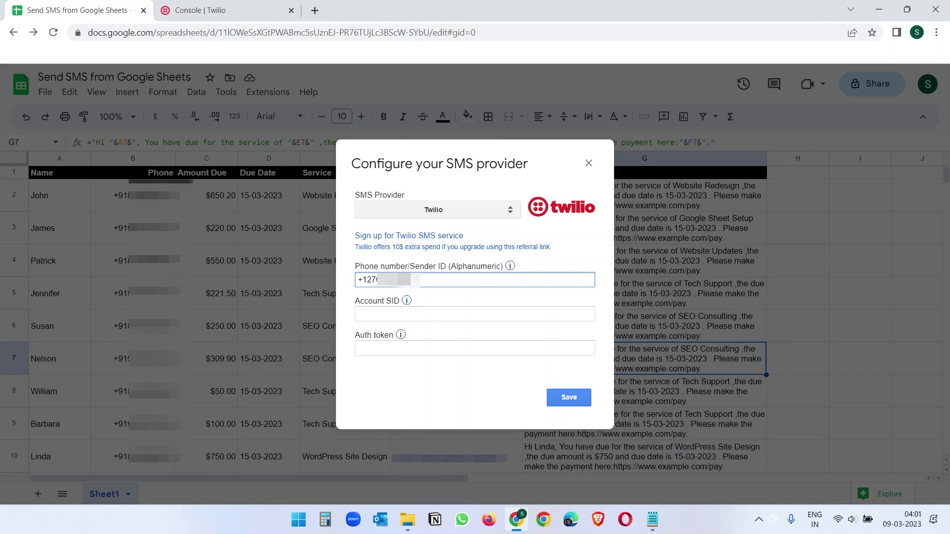
Copy the Account SID from Twilio Console into its provider field.
{"action": "left_click", "coordinate": [232, 10]}
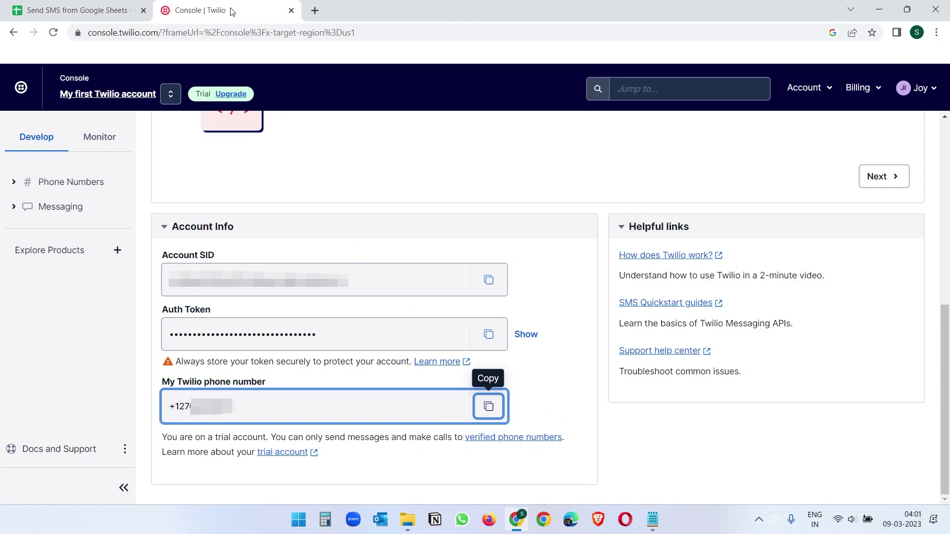
{"action": "left_click", "coordinate": [489, 279]}
{"action": "left_click", "coordinate": [89, 10]}
{"action": "key", "text": "Tab"}
{"action": "key", "text": "ctrl+v"}
{"action": "key", "text": "ctrl+Tab"}
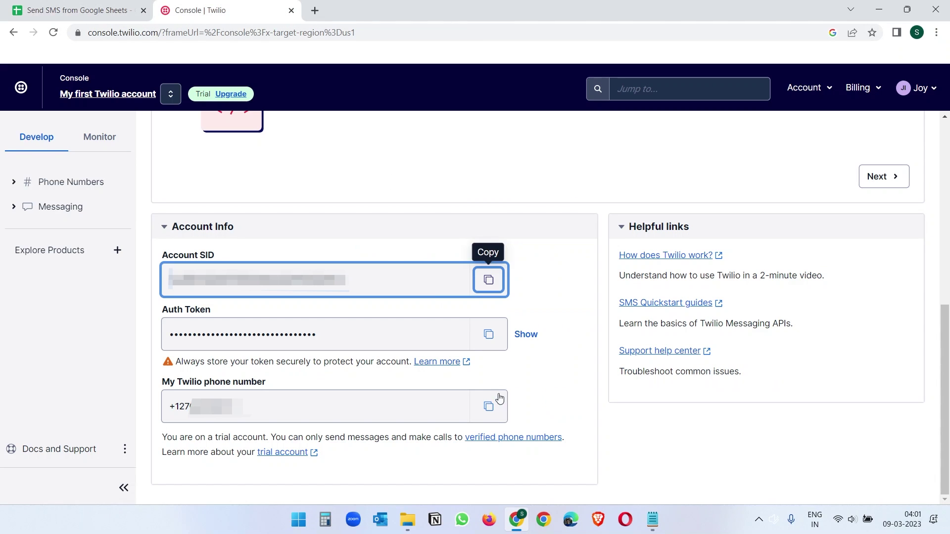
Paste the Twilio Auth Token into its field and save the provider settings.
{"action": "left_click", "coordinate": [488, 333]}
{"action": "key", "text": "ctrl+shift+Tab"}
{"action": "key", "text": "Tab"}
{"action": "key", "text": "ctrl+v"}
{"action": "key", "text": "Tab"}
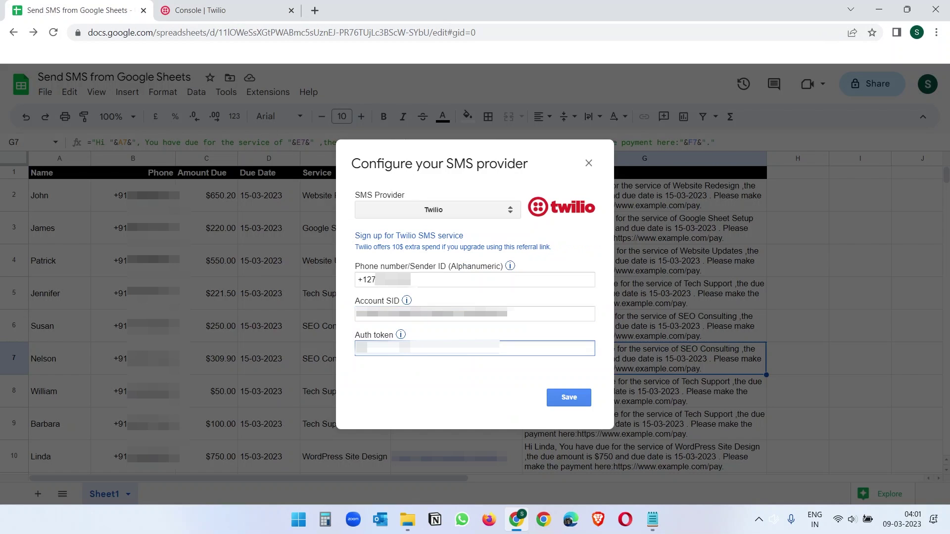
{"action": "key", "text": "ctrl+v"}
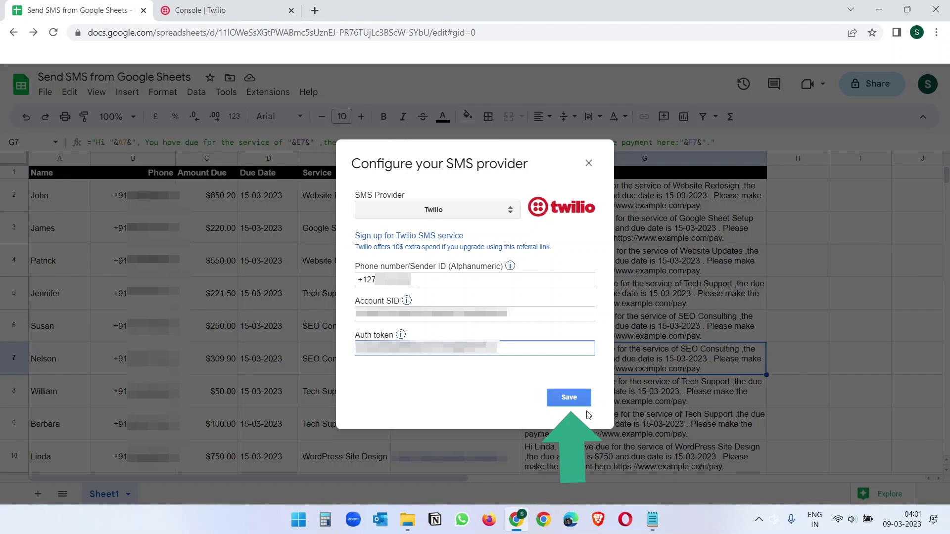
{"action": "left_click", "coordinate": [568, 398]}
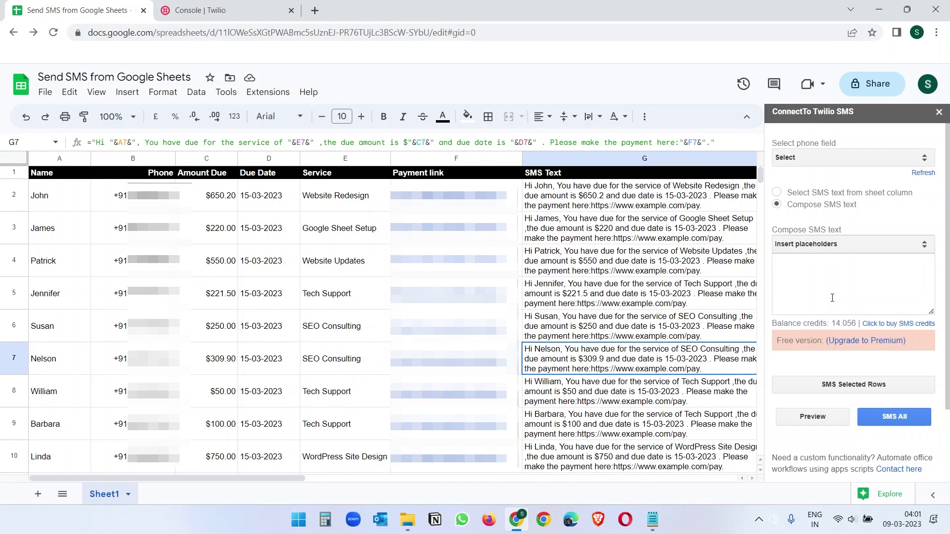
Open the ConnectTo Twilio SMS sidebar, taking recipients from Phone and message text from SMS Text.
{"action": "left_click", "coordinate": [268, 92]}
{"action": "mouse_move", "coordinate": [322, 217]}
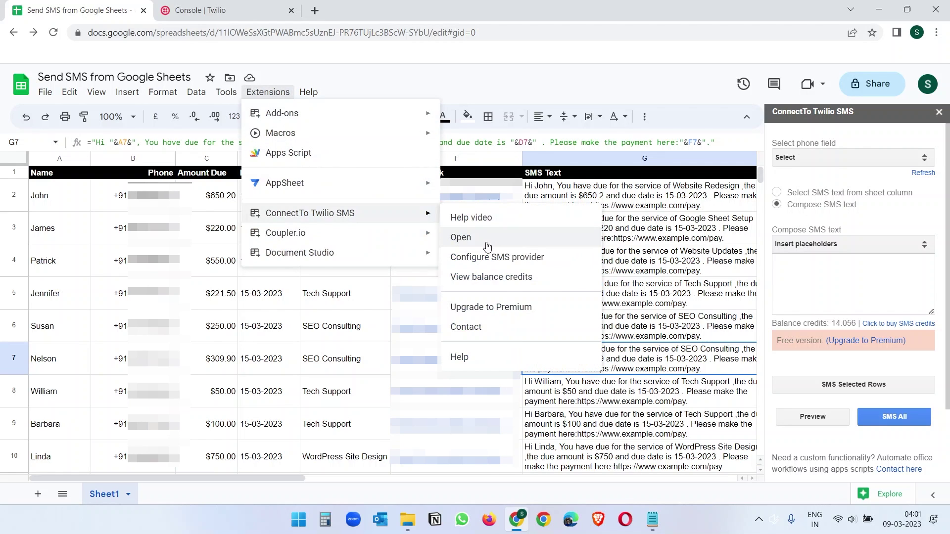
{"action": "left_click", "coordinate": [480, 241]}
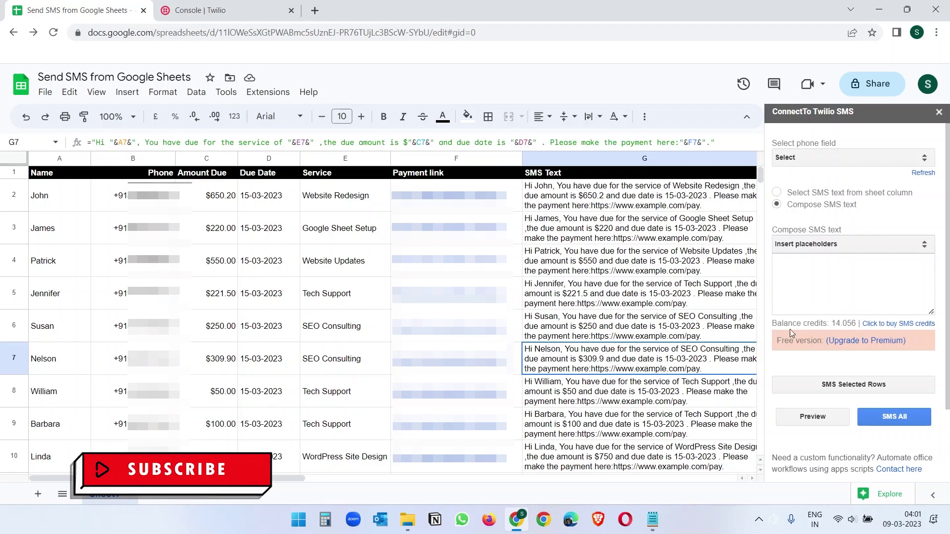
{"action": "left_click", "coordinate": [812, 158]}
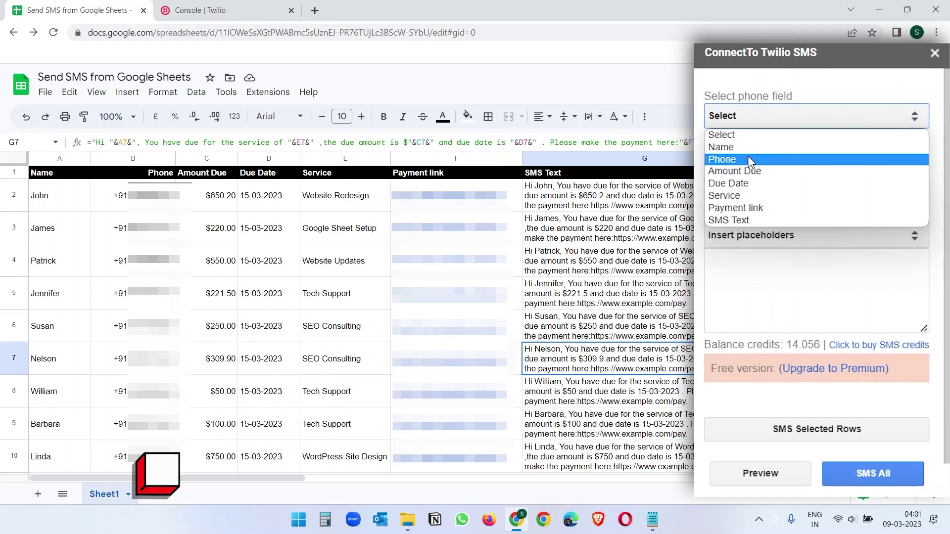
{"action": "left_click", "coordinate": [804, 188]}
{"action": "left_click", "coordinate": [710, 163]}
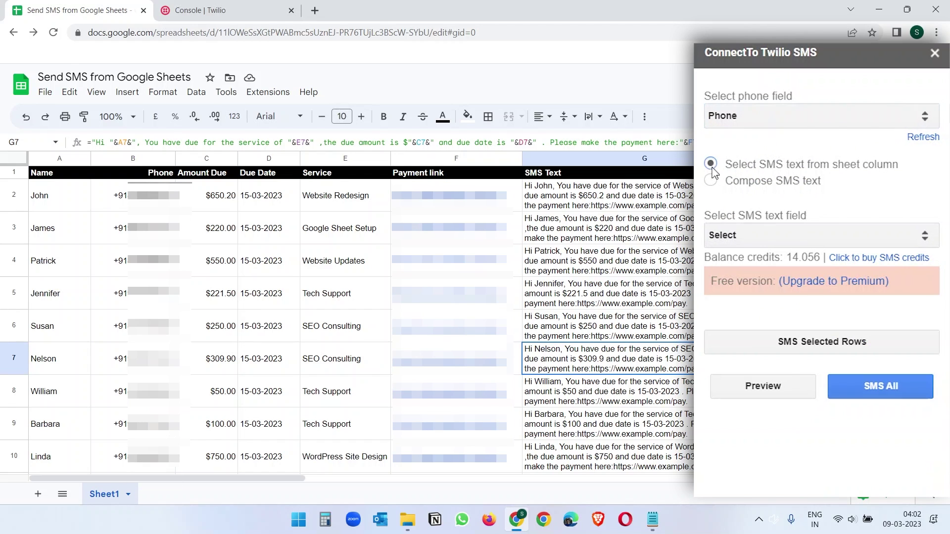
{"action": "left_click", "coordinate": [780, 240]}
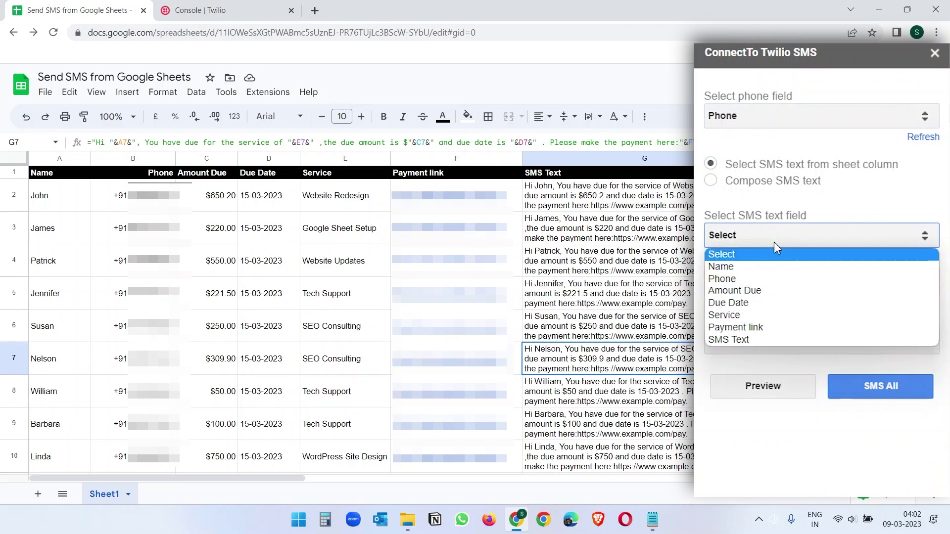
{"action": "left_click", "coordinate": [759, 338]}
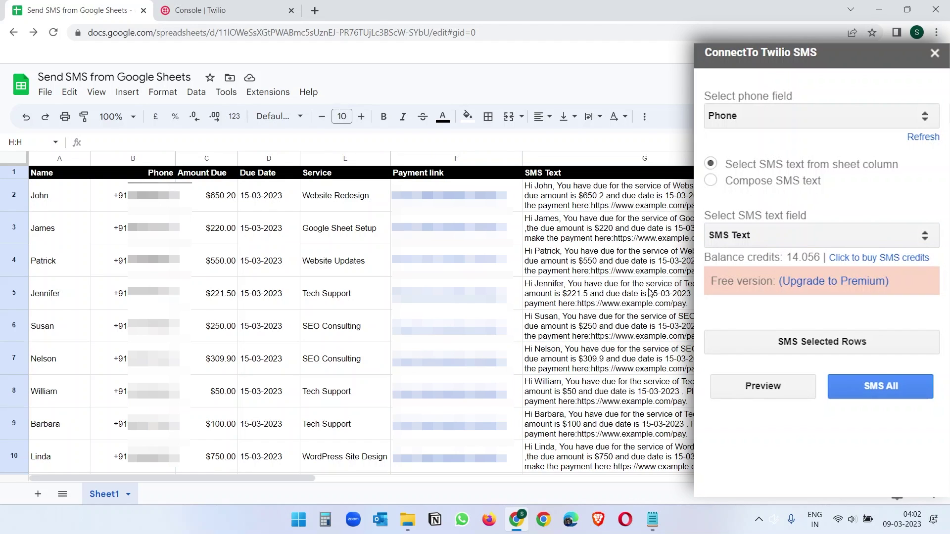
{"action": "left_click", "coordinate": [18, 200]}
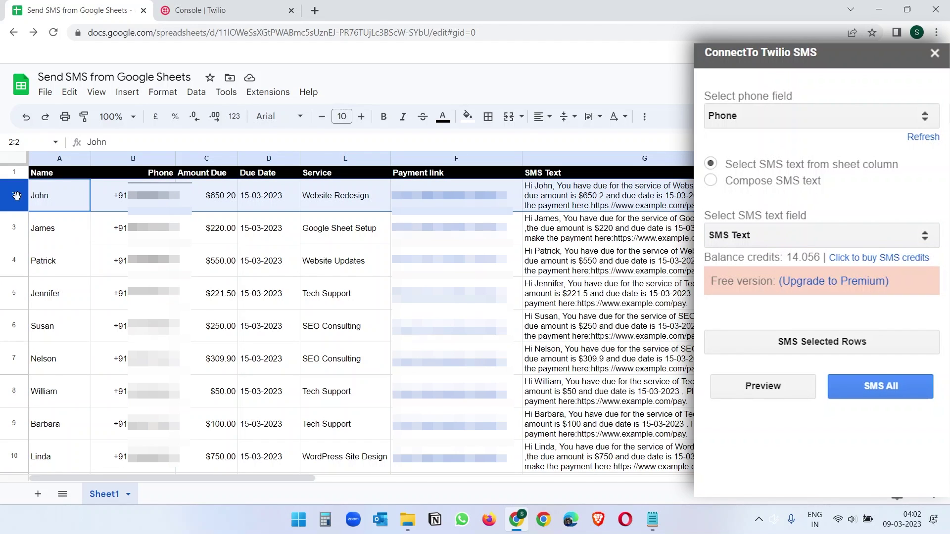
{"action": "left_click", "coordinate": [767, 393]}
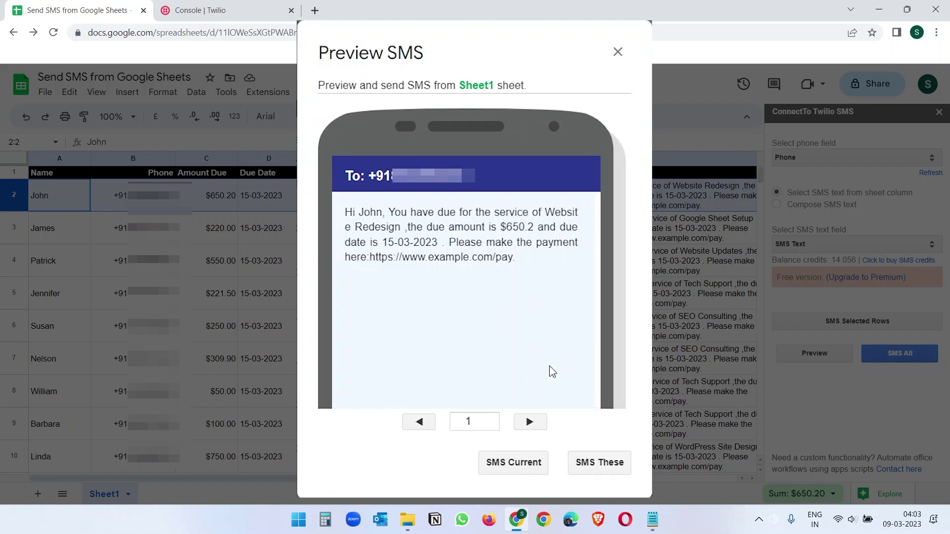
{"action": "left_click", "coordinate": [580, 132]}
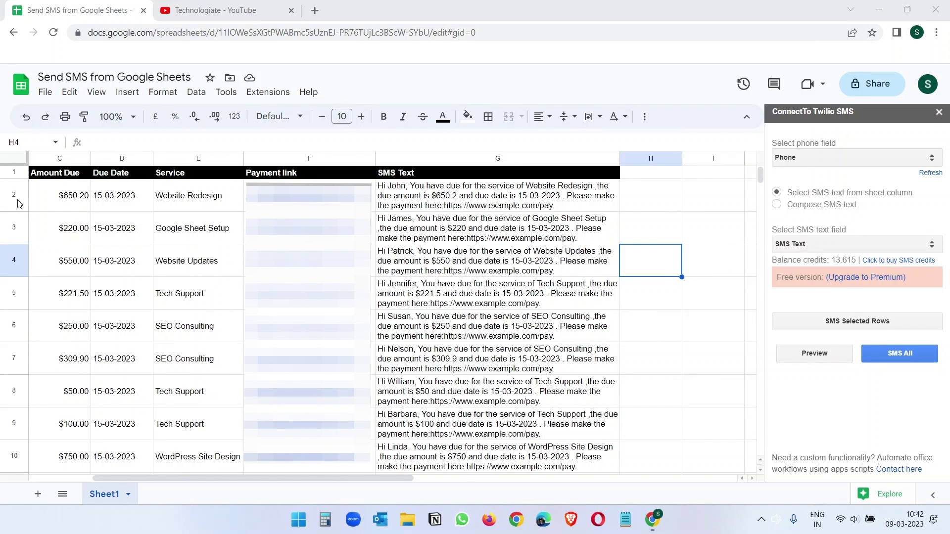
Text rows 2–3, then rows 4–5, dismissing the free-version notices, and check H5 reads success.
{"action": "left_click_drag", "start_coordinate": [20, 199], "coordinate": [12, 226]}
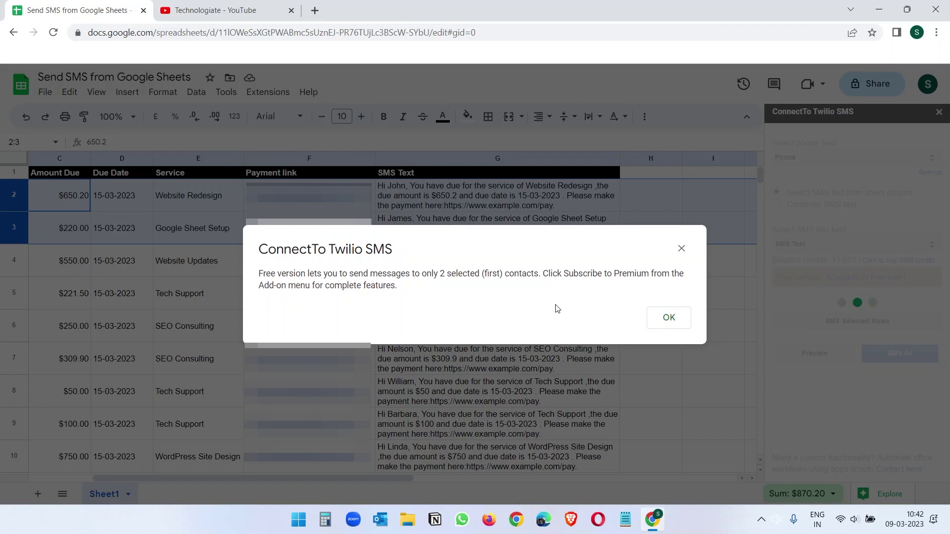
{"action": "left_click", "coordinate": [649, 317]}
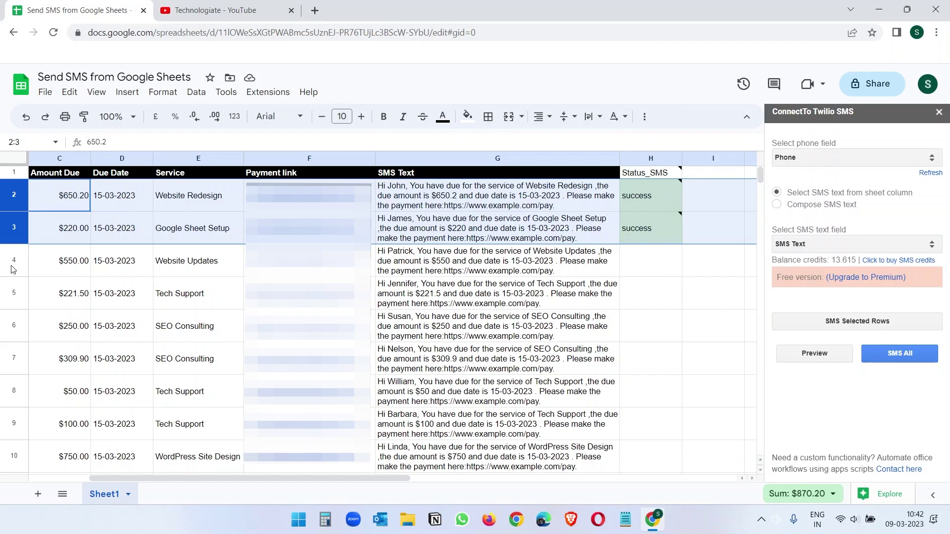
{"action": "left_click_drag", "start_coordinate": [13, 270], "coordinate": [13, 293]}
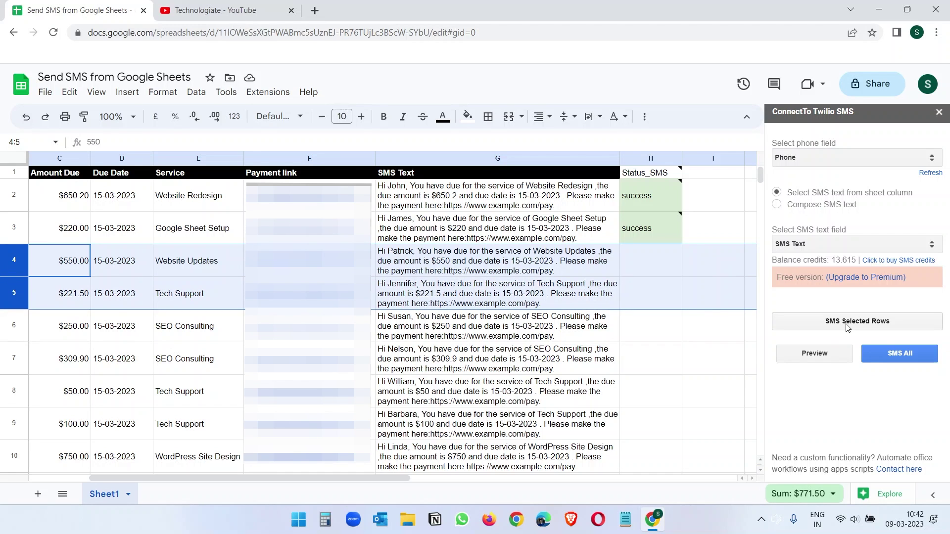
{"action": "left_click", "coordinate": [850, 322]}
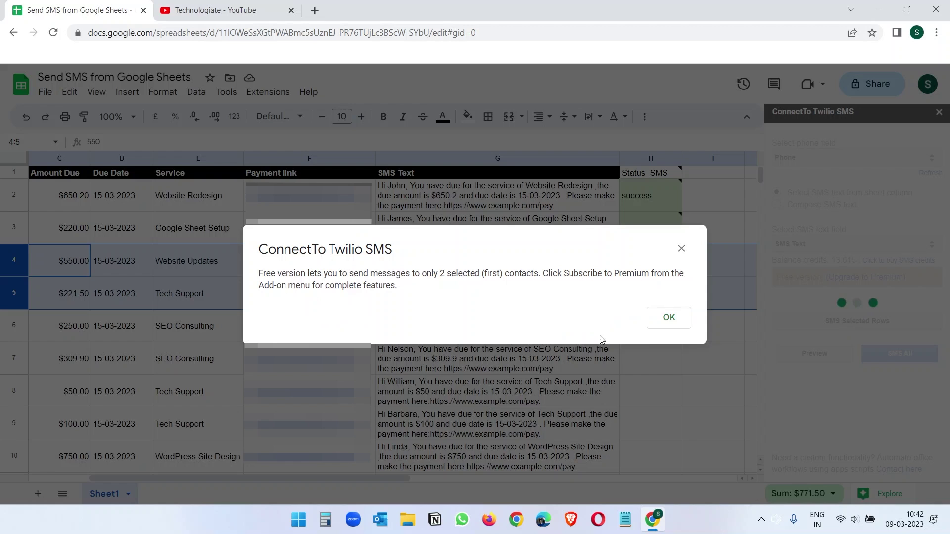
{"action": "left_click", "coordinate": [683, 322]}
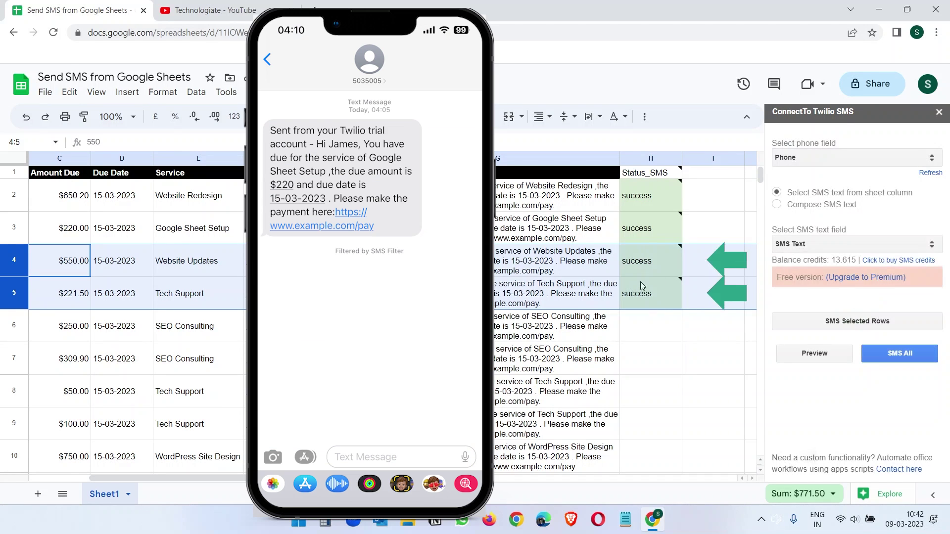
{"action": "mouse_move", "coordinate": [659, 296]}
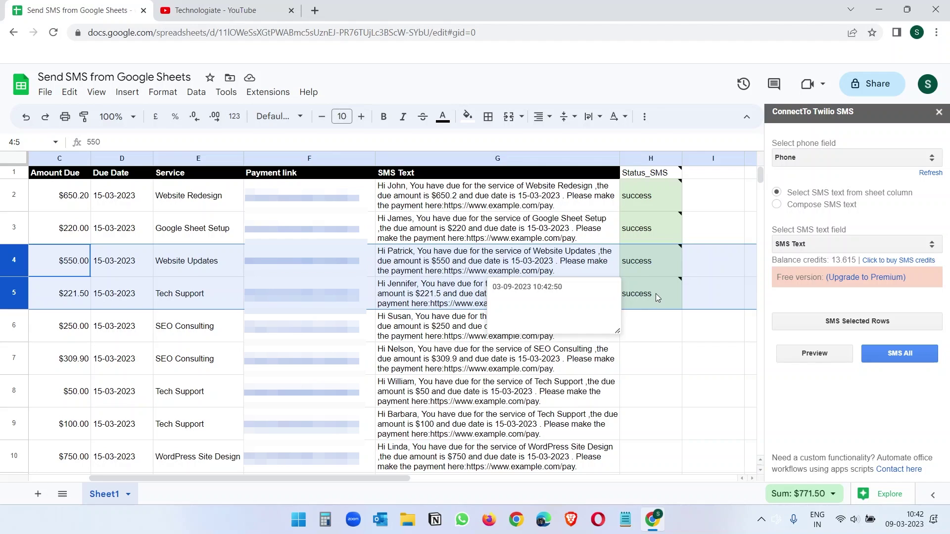
{"action": "left_click", "coordinate": [654, 294]}
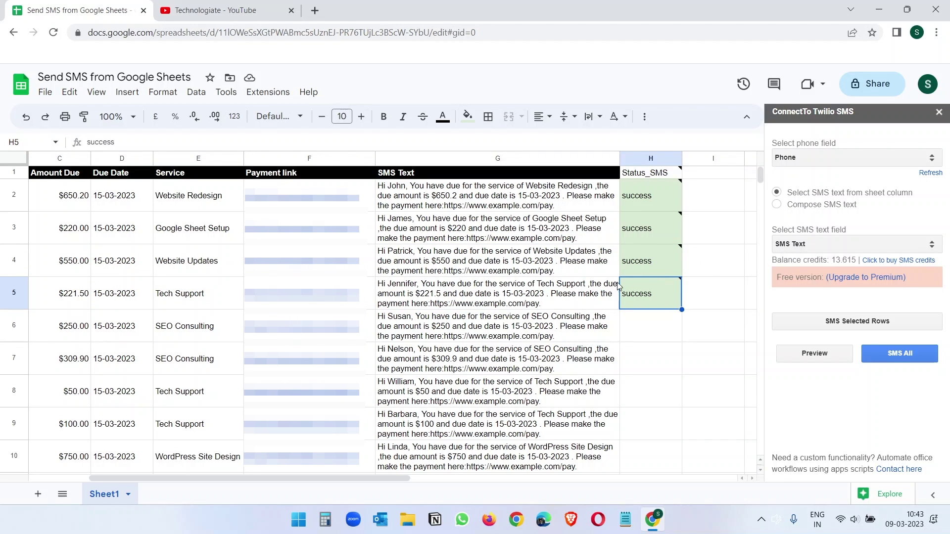
{"action": "mouse_move", "coordinate": [642, 292]}
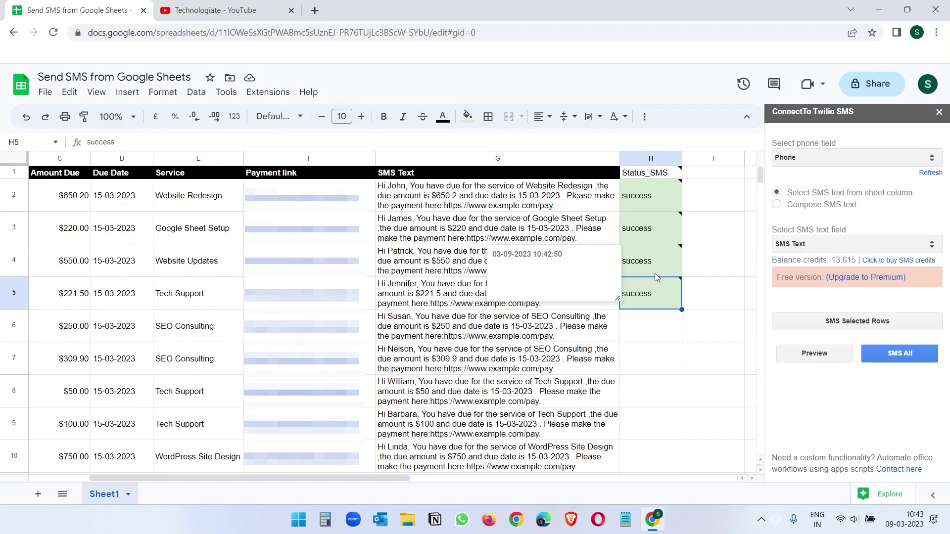
{"action": "left_click", "coordinate": [861, 278]}
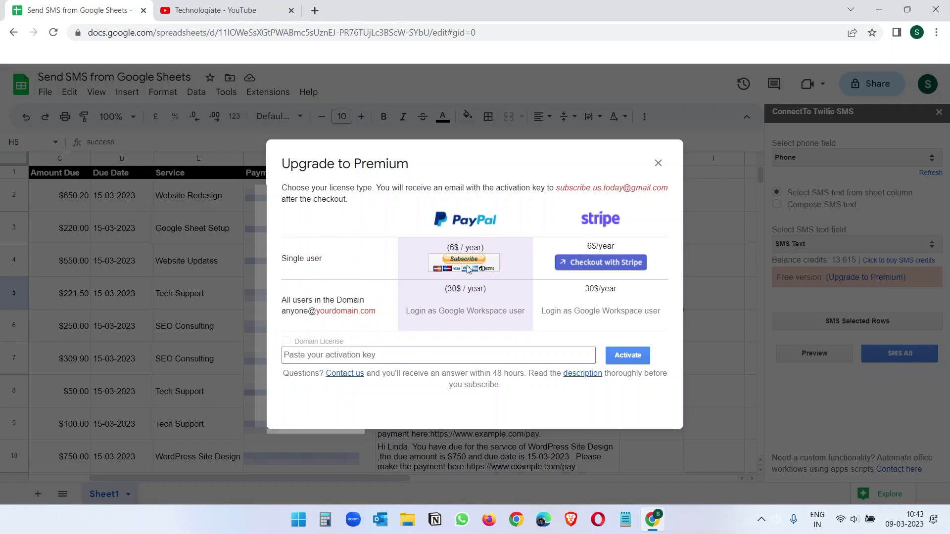
{"action": "left_click", "coordinate": [657, 163]}
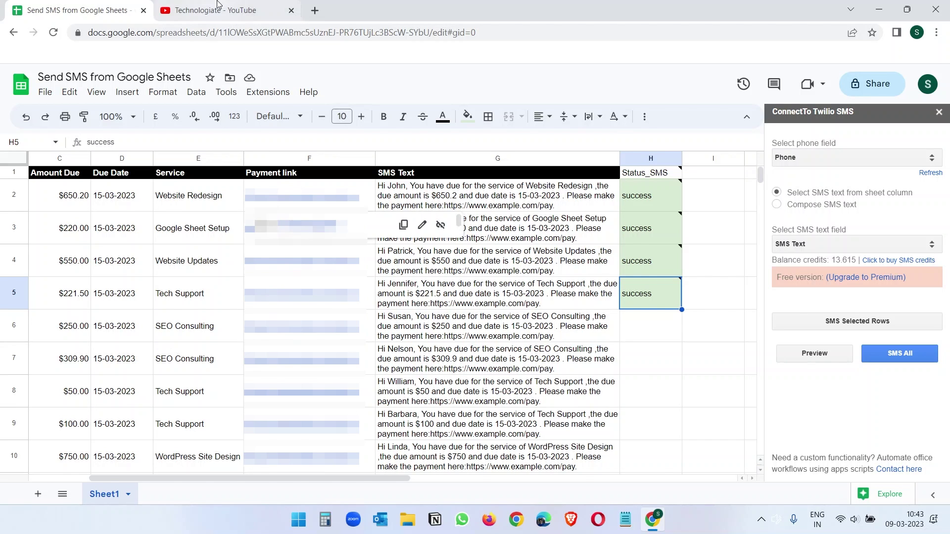
Switch to the Technologiate YouTube channel tab and scroll down to its Popular videos.
{"action": "left_click", "coordinate": [233, 10]}
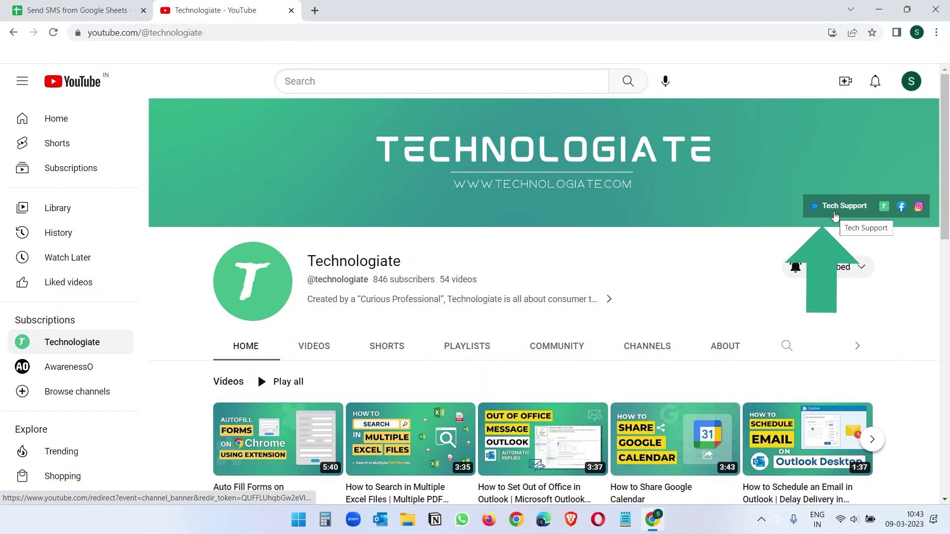
{"action": "scroll", "coordinate": [530, 272], "scroll_direction": "down", "scroll_amount": 5}
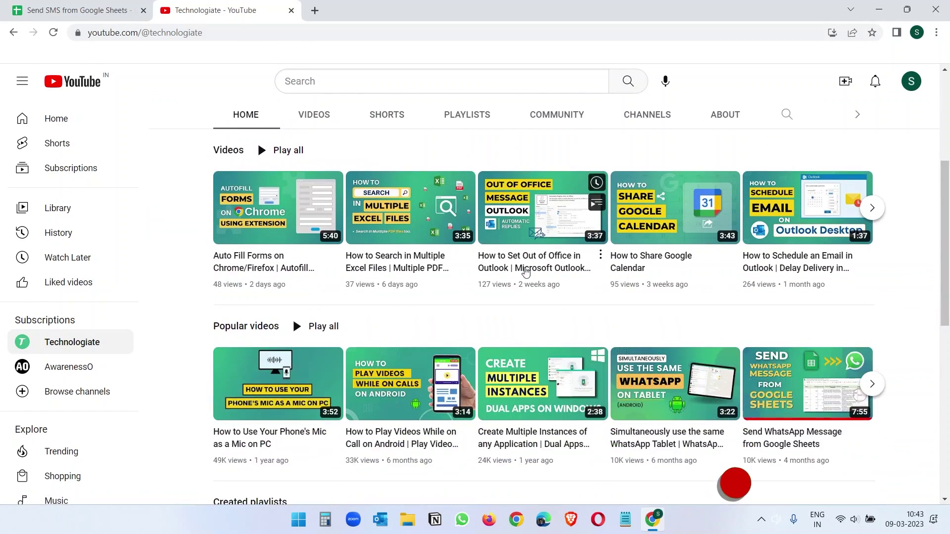
{"action": "scroll", "coordinate": [527, 273], "scroll_direction": "up", "scroll_amount": 5}
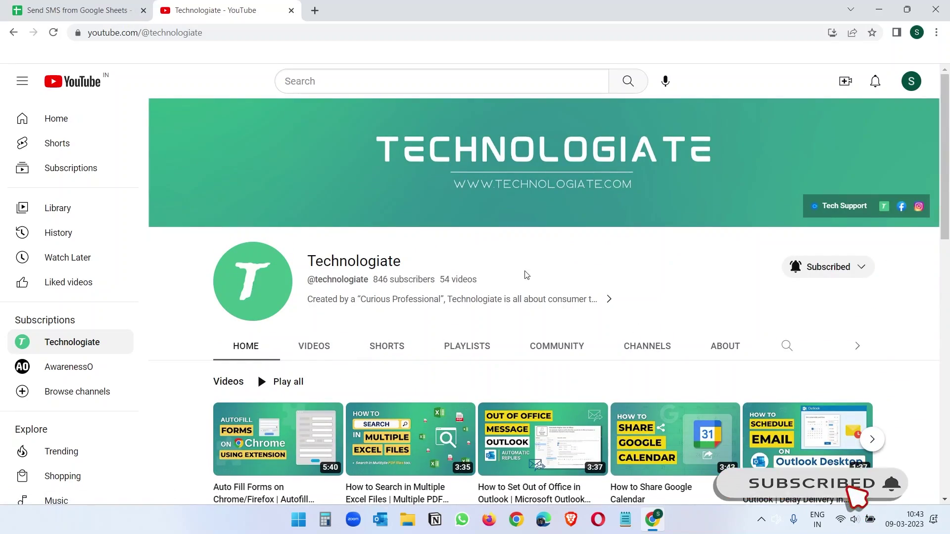
{"action": "scroll", "coordinate": [527, 275], "scroll_direction": "down", "scroll_amount": 5}
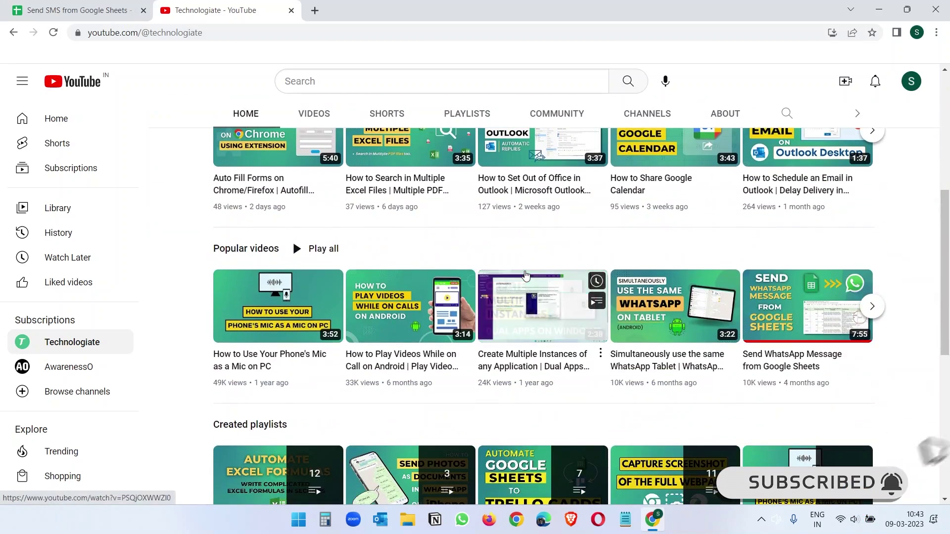